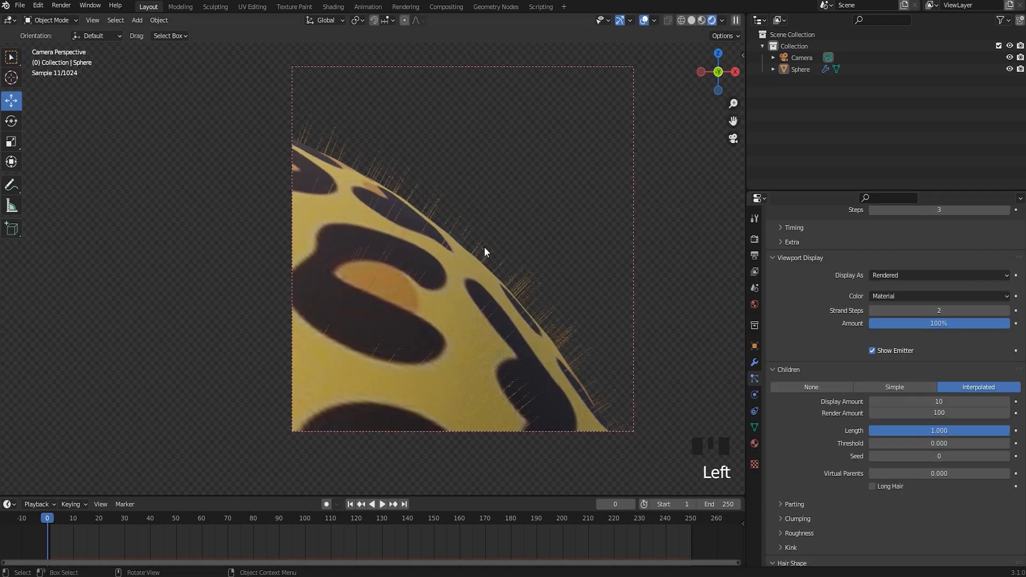
# - Enable hair dynamics on the sphere's particle system and play the simulation in solid viewport shading
pyautogui.scroll(-4, 514, 264)
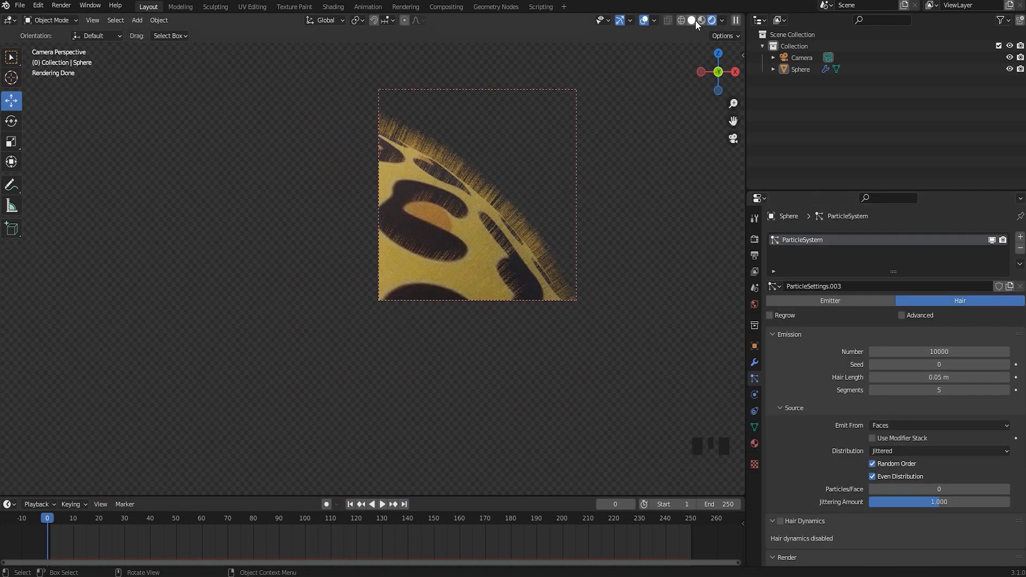
pyautogui.click(691, 20)
pyautogui.scroll(-3, 540, 225)
pyautogui.keyDown('shift'); pyautogui.moveTo(534, 235); pyautogui.dragTo(582, 147, button='middle'); pyautogui.keyUp('shift')
pyautogui.scroll(-4, 775, 331)
pyautogui.click(781, 429)
pyautogui.click(382, 505)
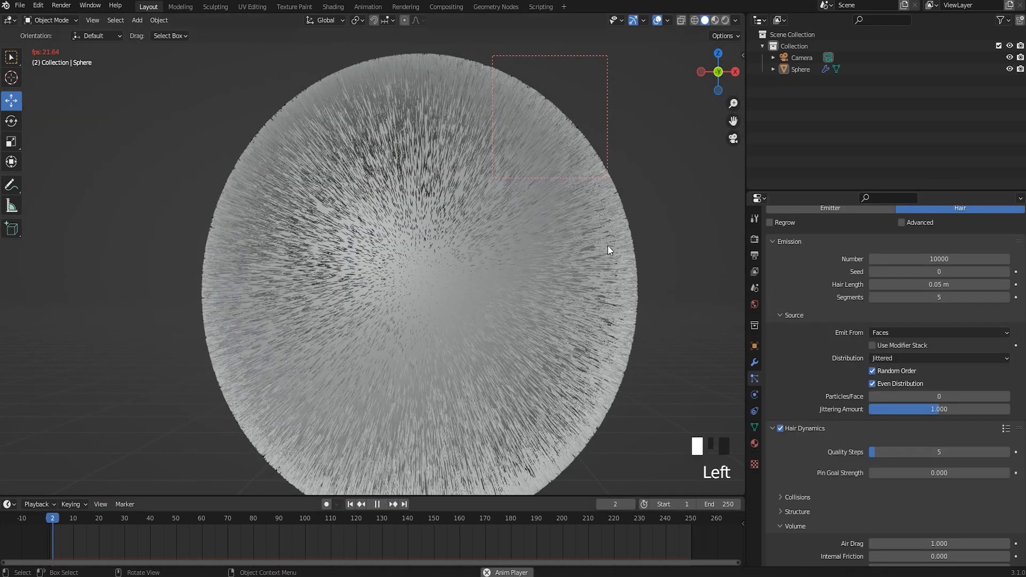
pyautogui.scroll(4, 559, 240)
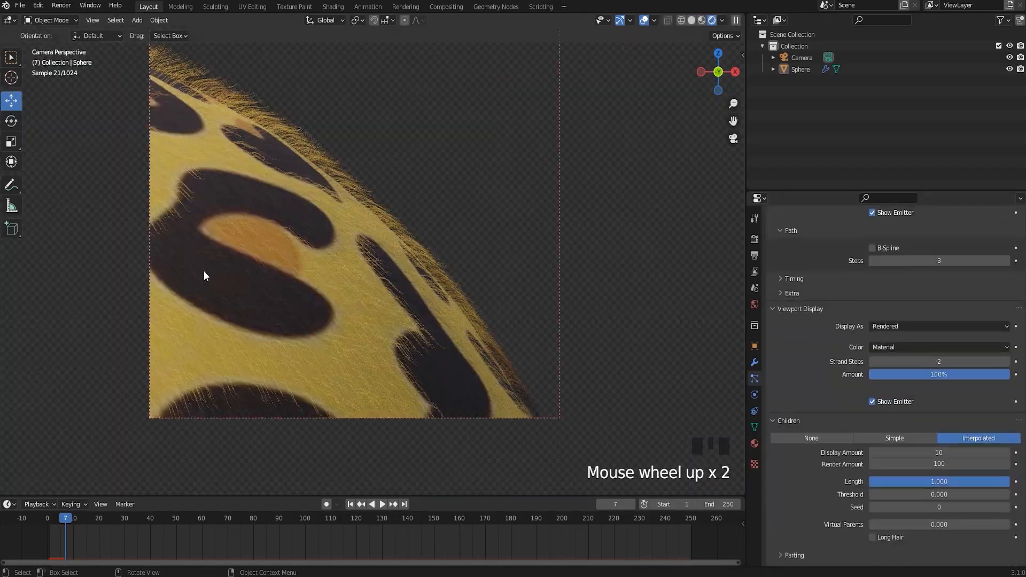
pyautogui.scroll(-6, 958, 403)
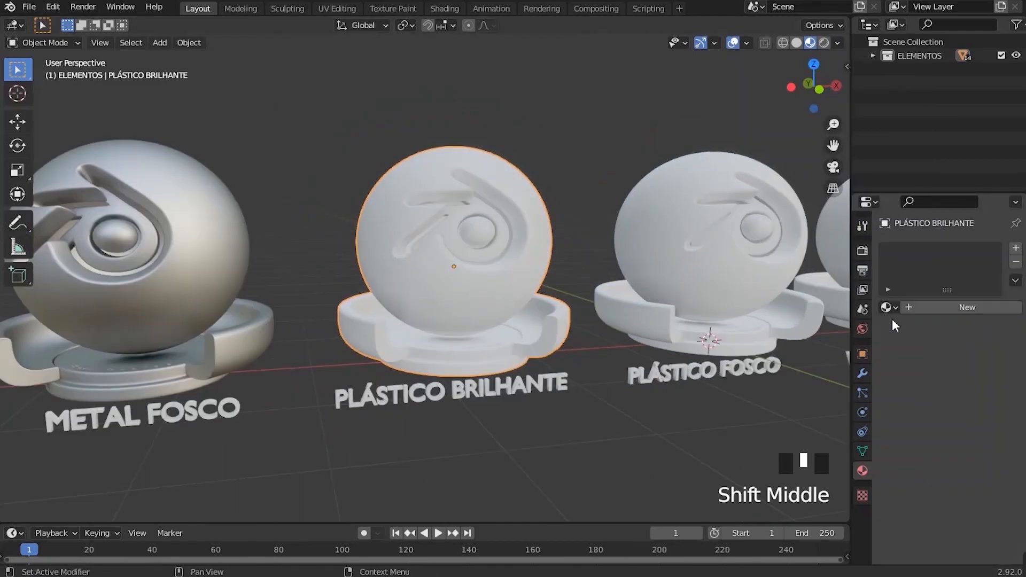
pyautogui.scroll(-11, 954, 312)
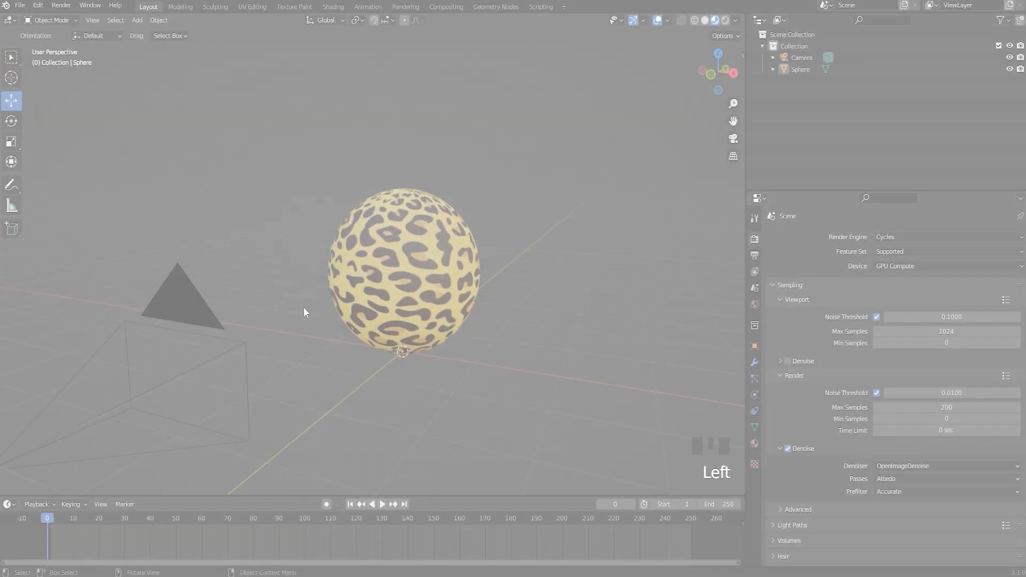
pyautogui.moveTo(304, 312); pyautogui.dragTo(380, 303, button='middle')
pyautogui.scroll(-2, 441, 315)
pyautogui.scroll(1, 408, 339)
pyautogui.keyDown('shift'); pyautogui.moveTo(408, 340); pyautogui.dragTo(450, 303, button='middle'); pyautogui.keyUp('shift')
pyautogui.scroll(3, 389, 309)
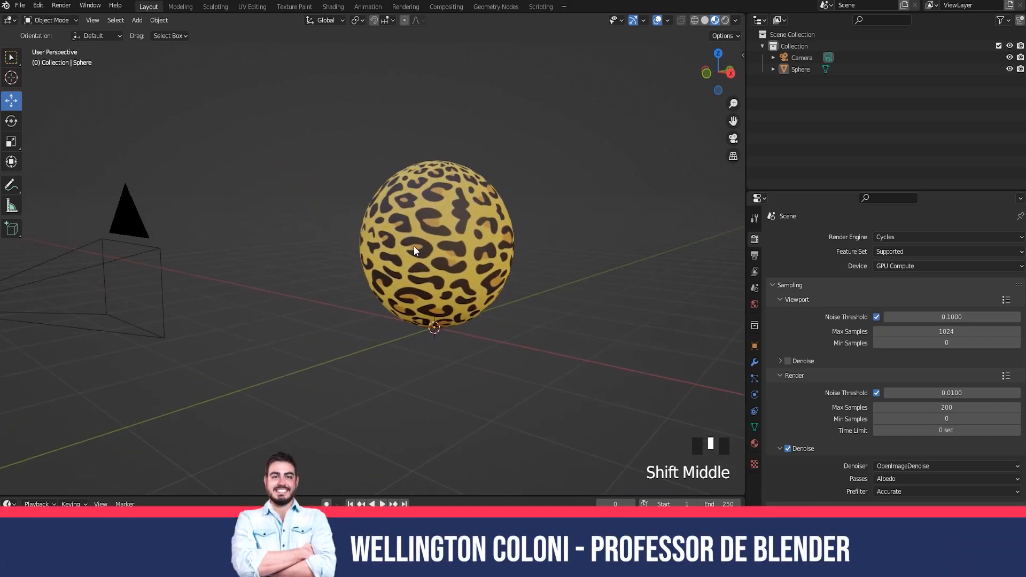
pyautogui.scroll(-2, 384, 280)
pyautogui.moveTo(384, 280); pyautogui.dragTo(427, 290, button='middle')
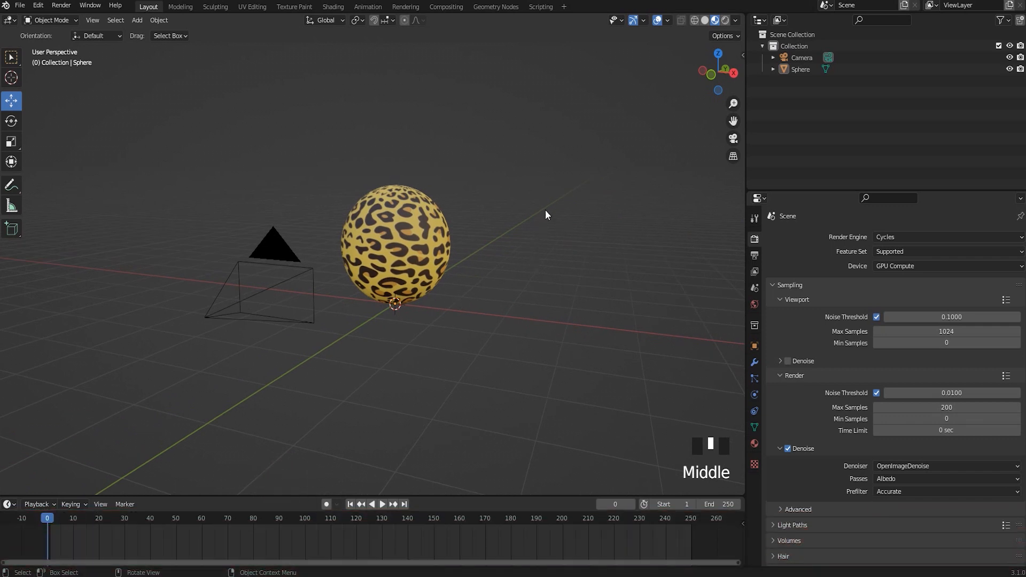
pyautogui.scroll(2, 461, 290)
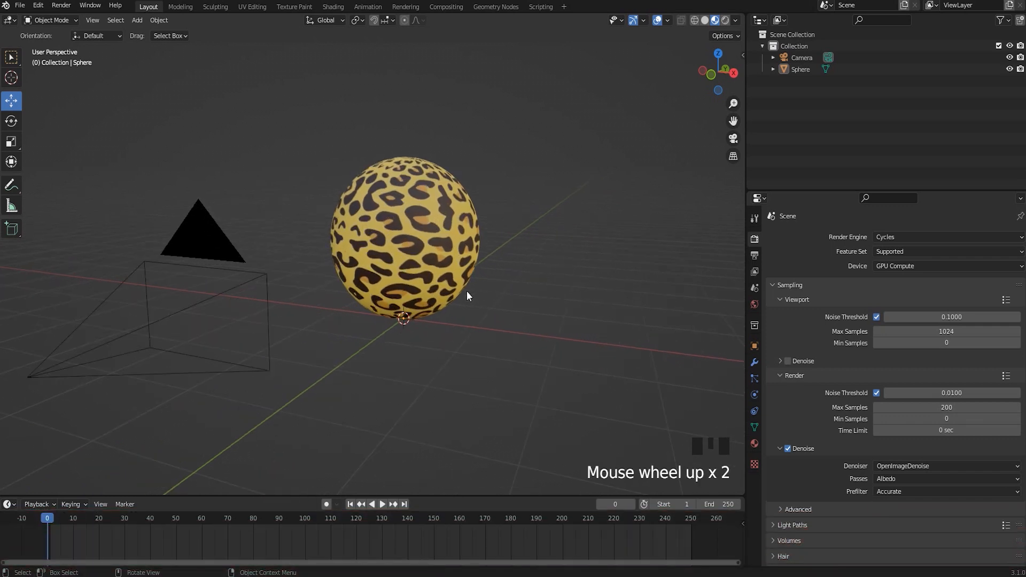
pyautogui.moveTo(412, 295); pyautogui.dragTo(514, 301, button='middle')
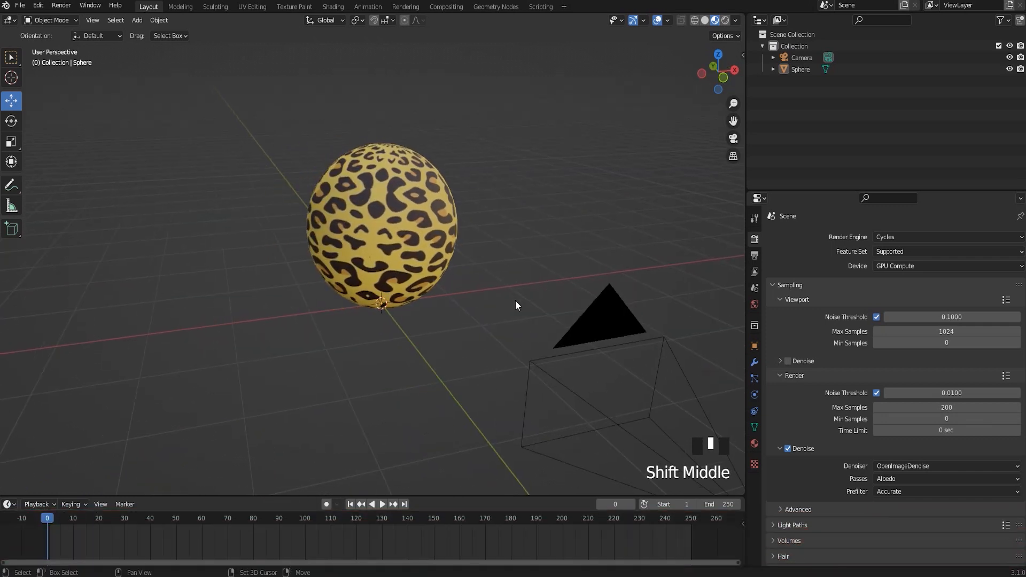
# - Try the TEXTURA TIGRE and TEXTURA ZEBRA materials on the sphere
pyautogui.click(755, 444)
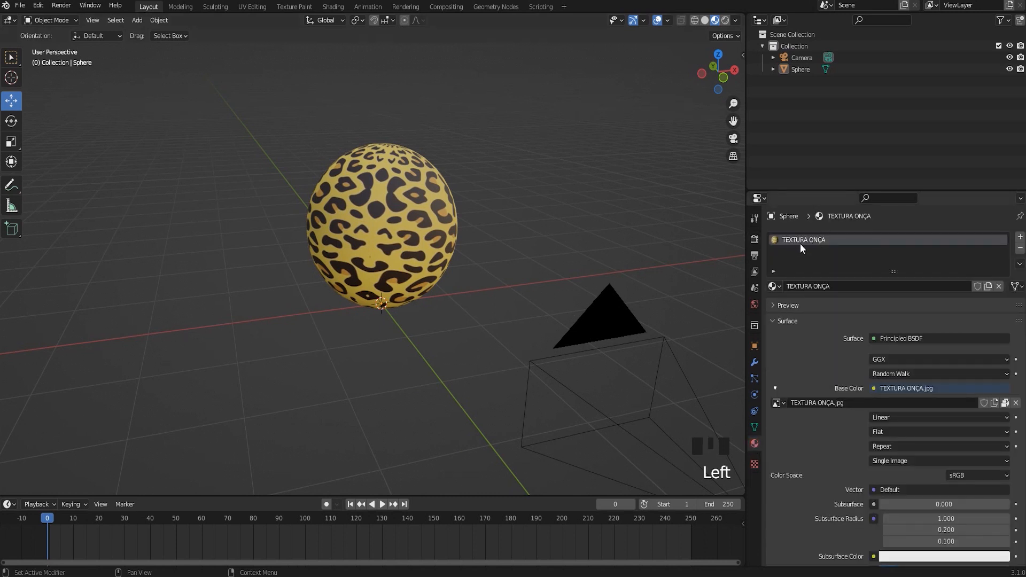
pyautogui.click(774, 286)
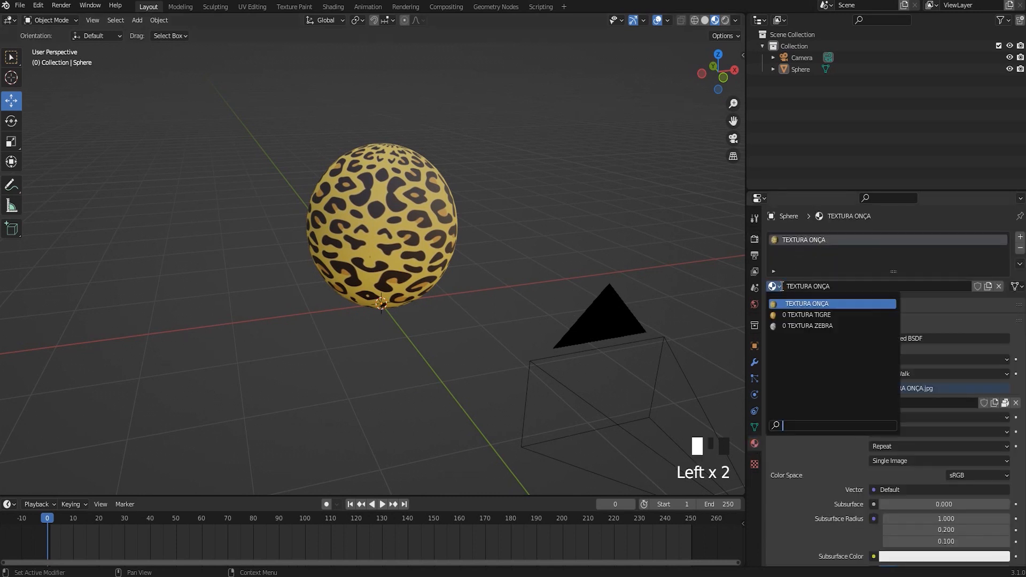
pyautogui.click(839, 315)
pyautogui.click(782, 288)
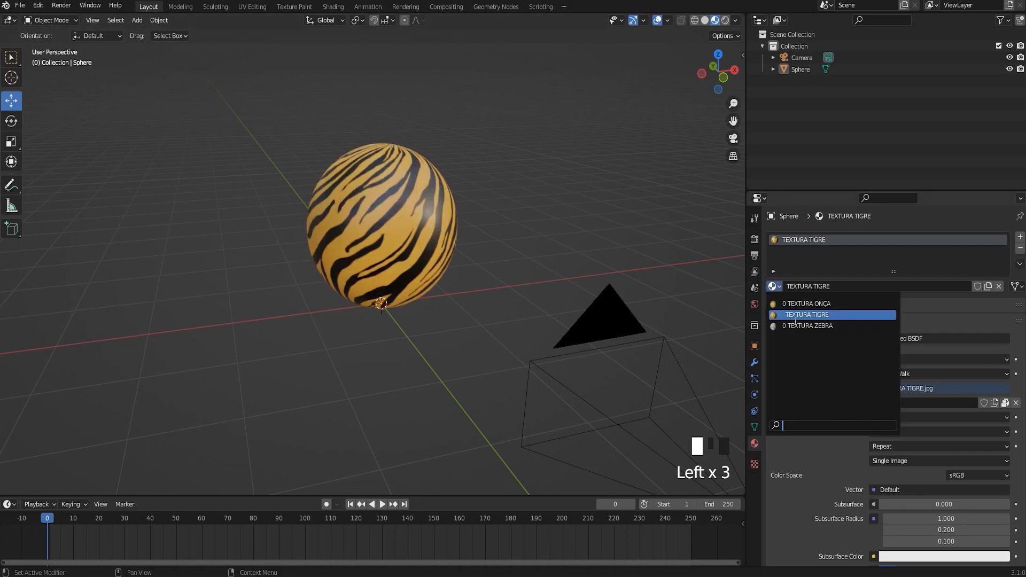
pyautogui.click(794, 328)
pyautogui.keyDown('shift'); pyautogui.moveTo(466, 281); pyautogui.dragTo(437, 273, button='middle'); pyautogui.keyUp('shift')
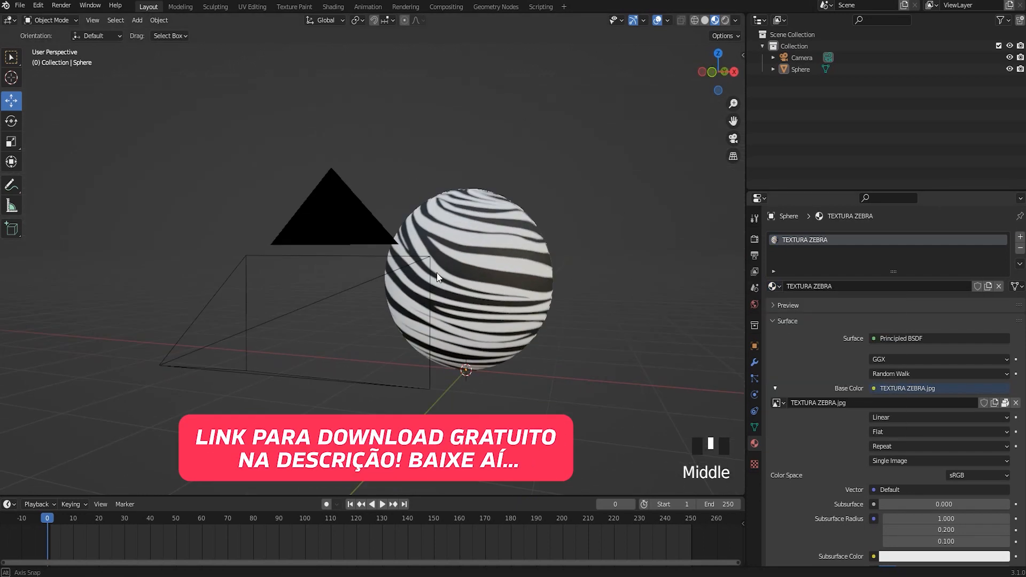
# - Assign the TEXTURA ONÇA material to the sphere again
pyautogui.scroll(2, 477, 320)
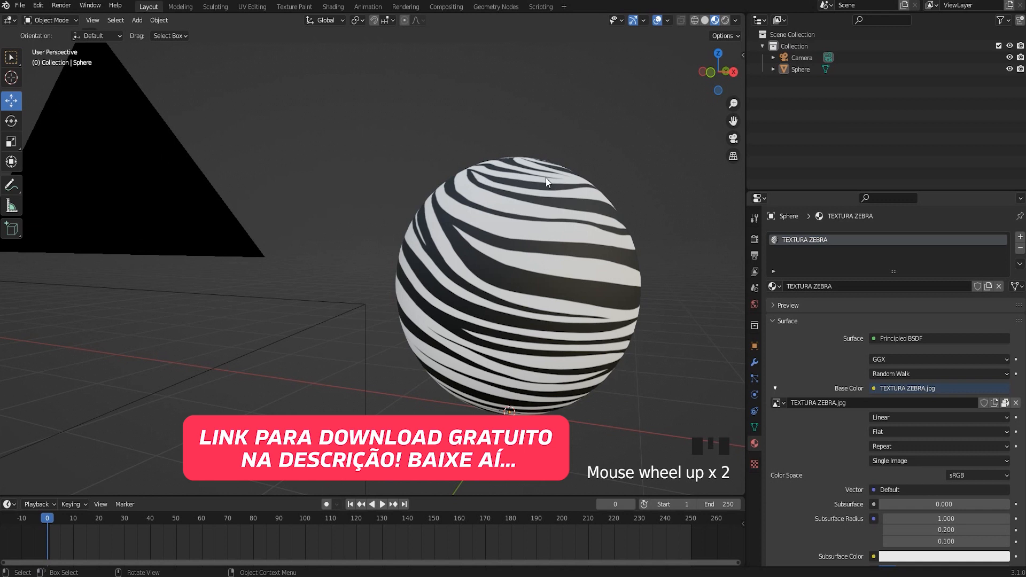
pyautogui.scroll(-3, 530, 285)
pyautogui.moveTo(492, 272)
pyautogui.keyDown('shift'); pyautogui.mouseDown(button='middle')
pyautogui.moveTo(512, 283)
pyautogui.moveTo(497, 279)
pyautogui.mouseUp(button='middle'); pyautogui.keyUp('shift')
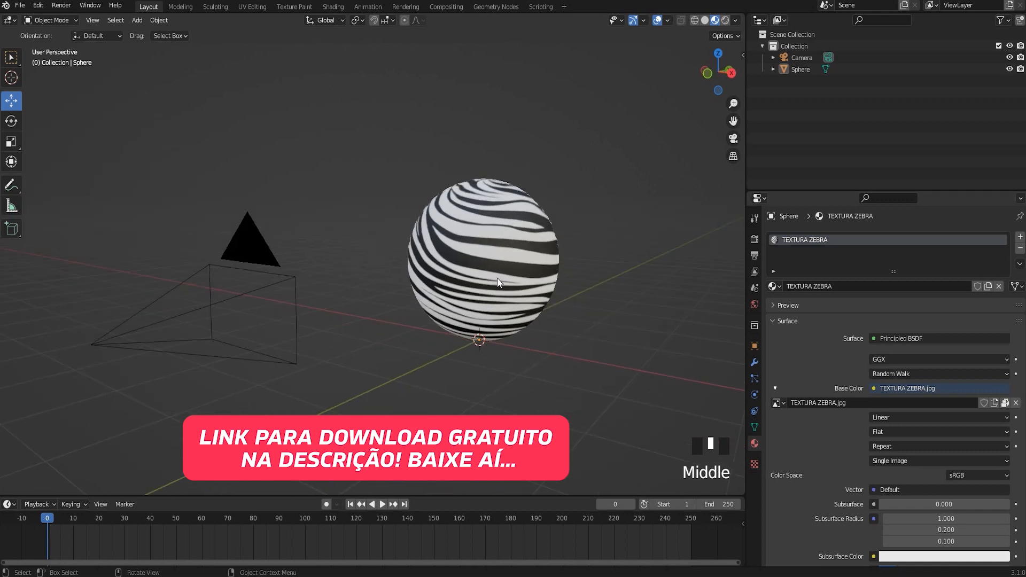
pyautogui.keyDown('shift'); pyautogui.moveTo(445, 326); pyautogui.dragTo(509, 351, button='middle'); pyautogui.keyUp('shift')
pyautogui.scroll(3, 477, 328)
pyautogui.click(775, 286)
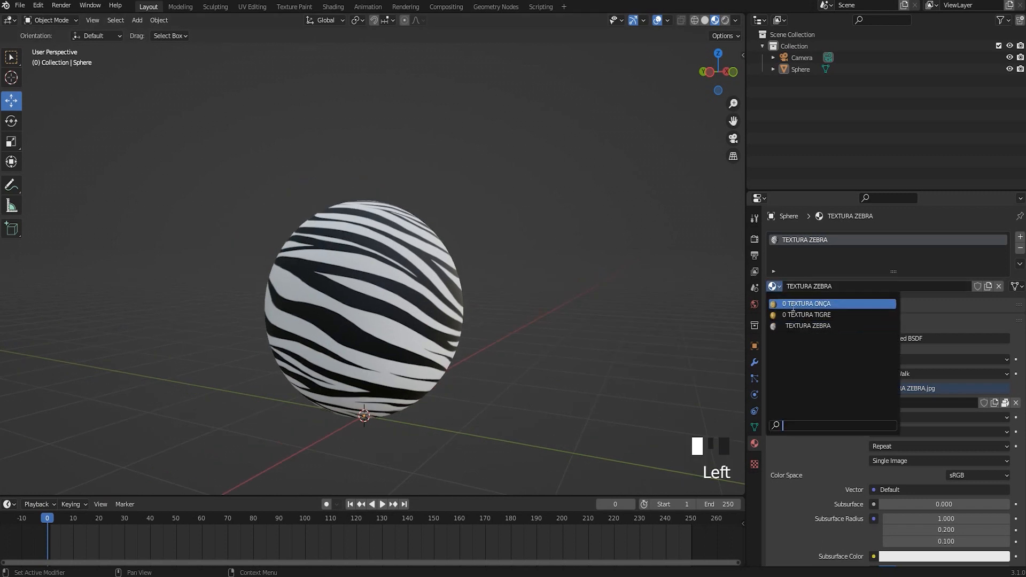
pyautogui.click(812, 303)
# - Examine the leopard texture on the sphere from several angles and distances
pyautogui.moveTo(443, 310); pyautogui.dragTo(421, 309, button='middle')
pyautogui.scroll(-2, 457, 305)
pyautogui.scroll(2, 395, 309)
pyautogui.scroll(-2, 458, 232)
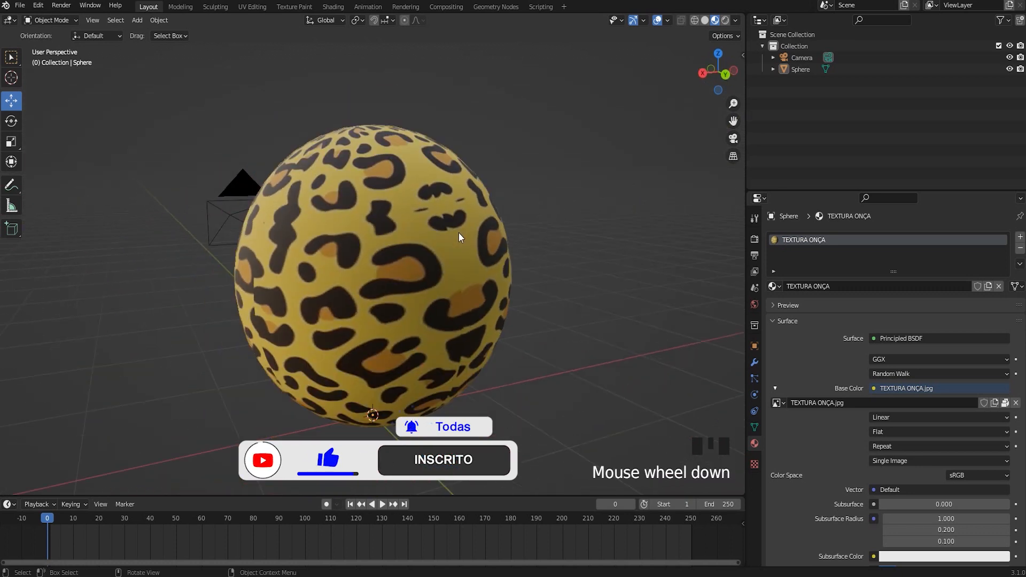
pyautogui.moveTo(458, 232); pyautogui.dragTo(421, 275, button='middle')
pyautogui.moveTo(415, 226); pyautogui.dragTo(410, 314, button='middle')
pyautogui.scroll(3, 441, 244)
pyautogui.scroll(1, 497, 233)
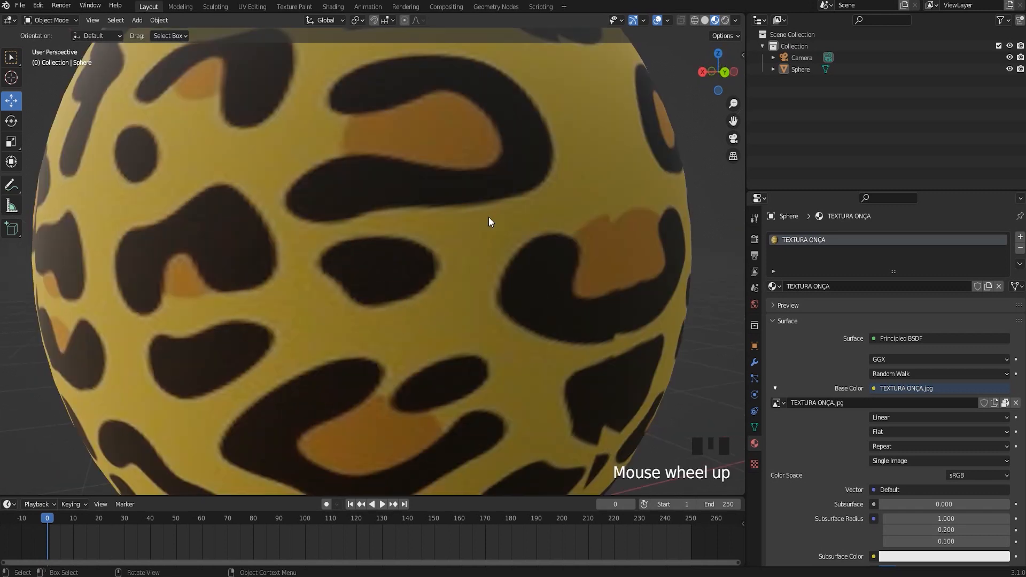
pyautogui.scroll(-2, 459, 278)
pyautogui.moveTo(459, 277); pyautogui.dragTo(436, 276, button='middle')
pyautogui.scroll(2, 403, 334)
pyautogui.scroll(-1, 393, 337)
pyautogui.moveTo(394, 337); pyautogui.dragTo(456, 332, button='middle')
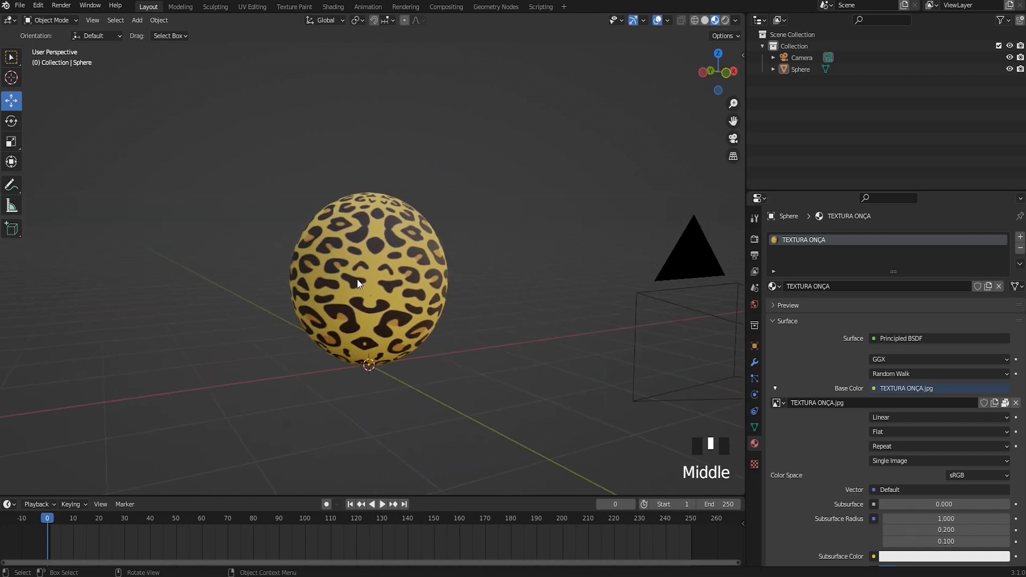
pyautogui.scroll(3, 432, 326)
pyautogui.scroll(-4, 382, 311)
pyautogui.scroll(3, 408, 311)
pyautogui.keyDown('shift'); pyautogui.moveTo(409, 311); pyautogui.dragTo(403, 230, button='middle'); pyautogui.keyUp('shift')
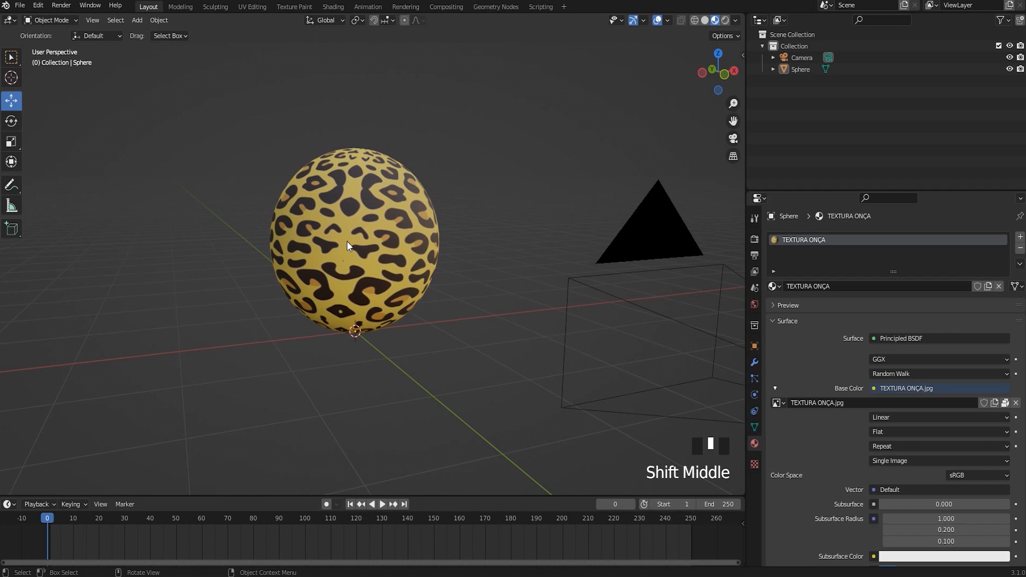
pyautogui.scroll(-2, 461, 331)
pyautogui.moveTo(516, 345); pyautogui.dragTo(422, 344, button='middle')
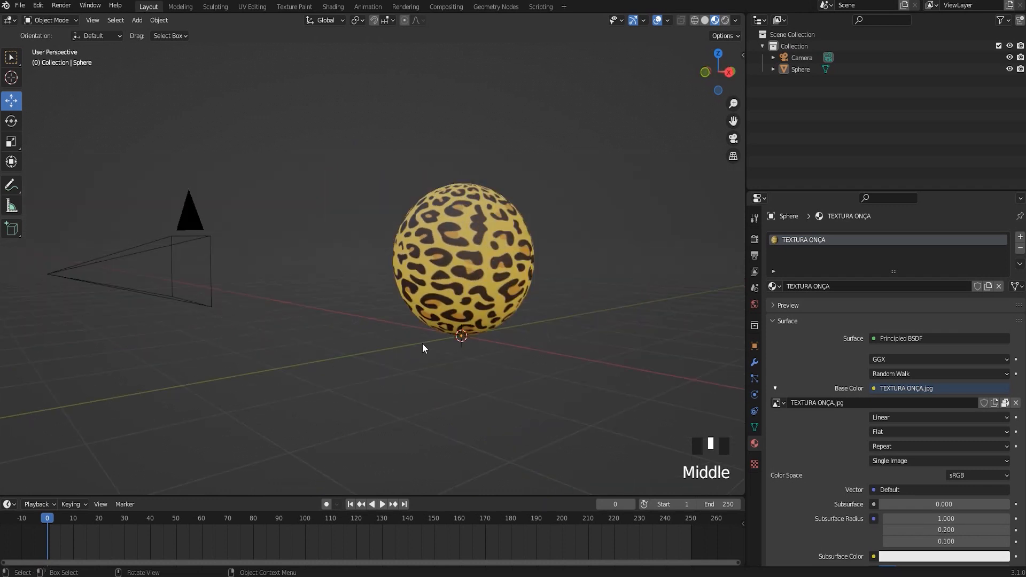
pyautogui.scroll(2, 421, 344)
pyautogui.moveTo(420, 303); pyautogui.dragTo(445, 297, button='middle')
pyautogui.scroll(-3, 454, 297)
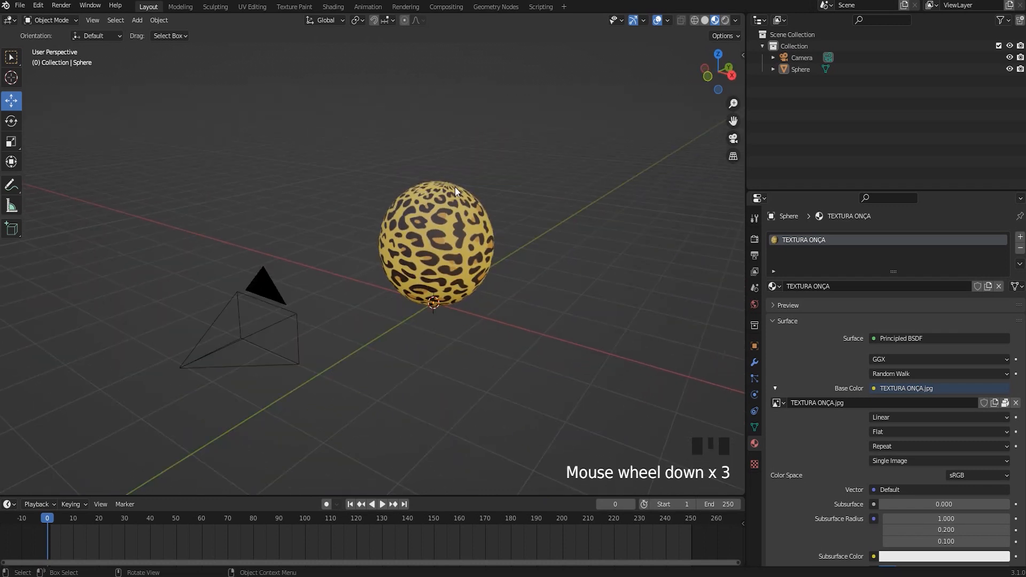
pyautogui.keyDown('shift'); pyautogui.moveTo(421, 302); pyautogui.dragTo(454, 300, button='middle'); pyautogui.keyUp('shift')
pyautogui.scroll(1, 426, 317)
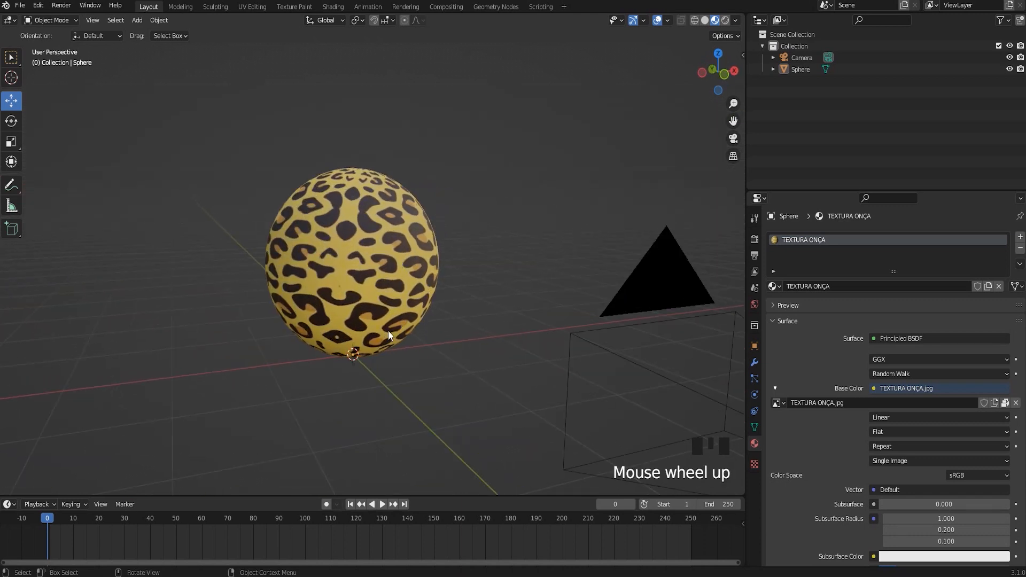
pyautogui.moveTo(361, 281); pyautogui.dragTo(409, 304, button='middle')
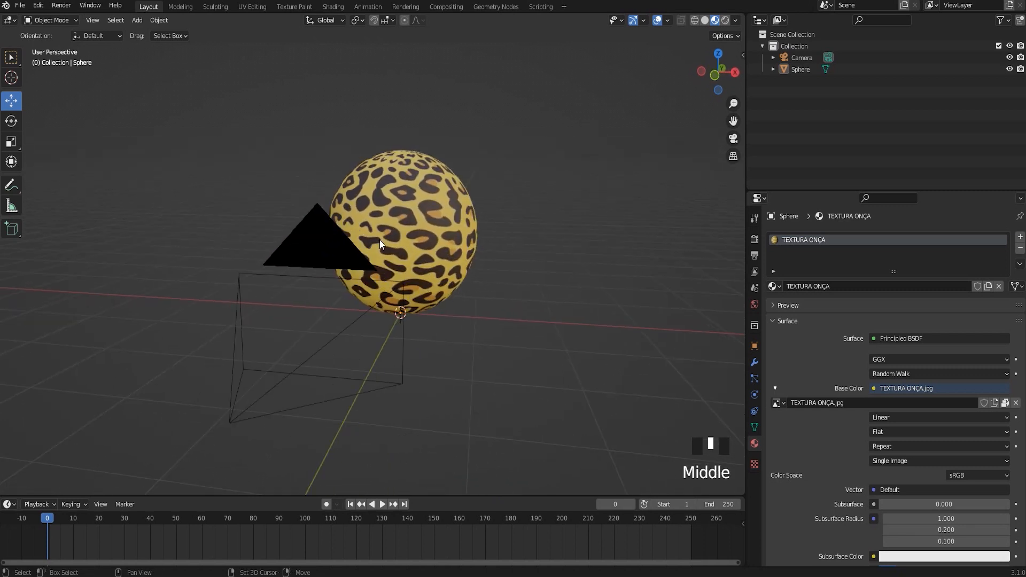
pyautogui.keyDown('shift'); pyautogui.moveTo(379, 243); pyautogui.dragTo(382, 287, button='middle'); pyautogui.keyUp('shift')
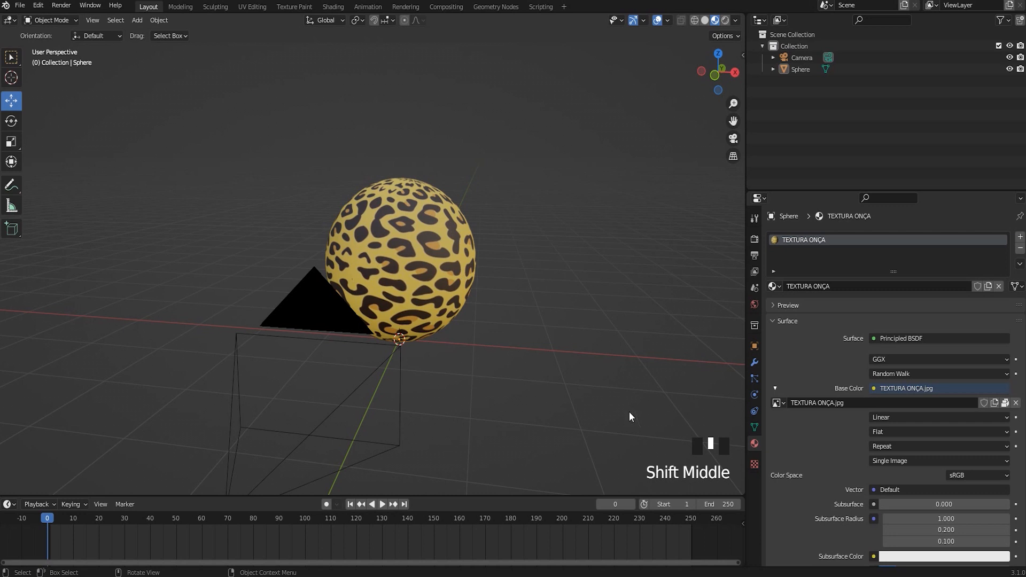
# - Open the sphere's particle settings and view the scene through the camera, with the sphere centred
pyautogui.click(755, 377)
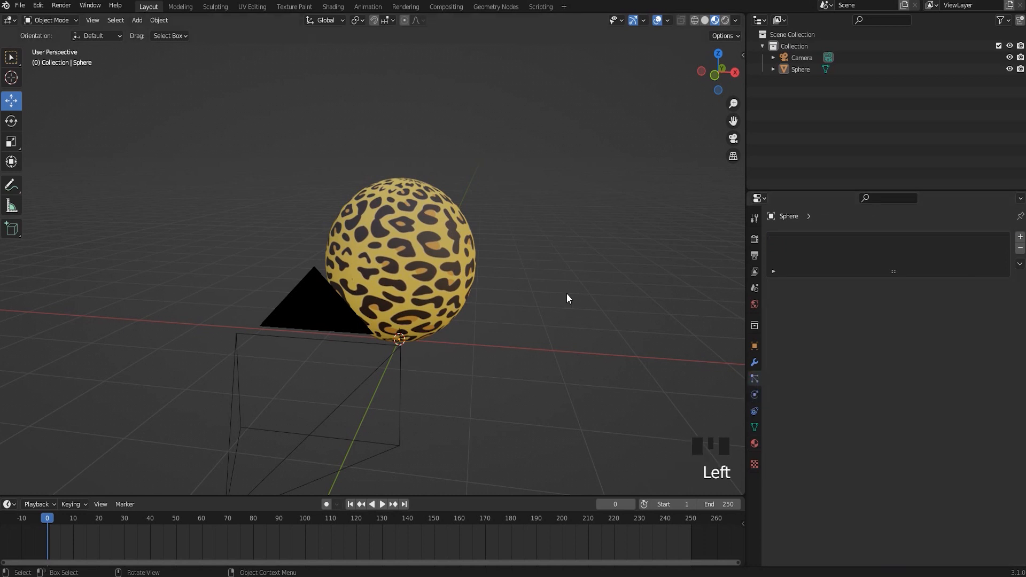
pyautogui.moveTo(399, 263); pyautogui.dragTo(446, 315, button='middle')
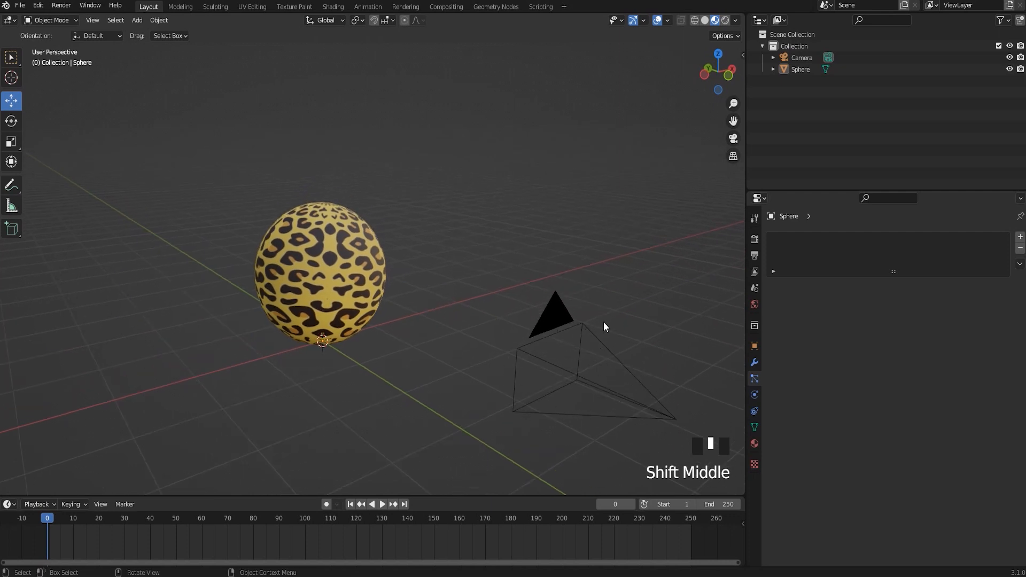
pyautogui.keyDown('shift'); pyautogui.moveTo(575, 362); pyautogui.dragTo(572, 291, button='middle'); pyautogui.keyUp('shift')
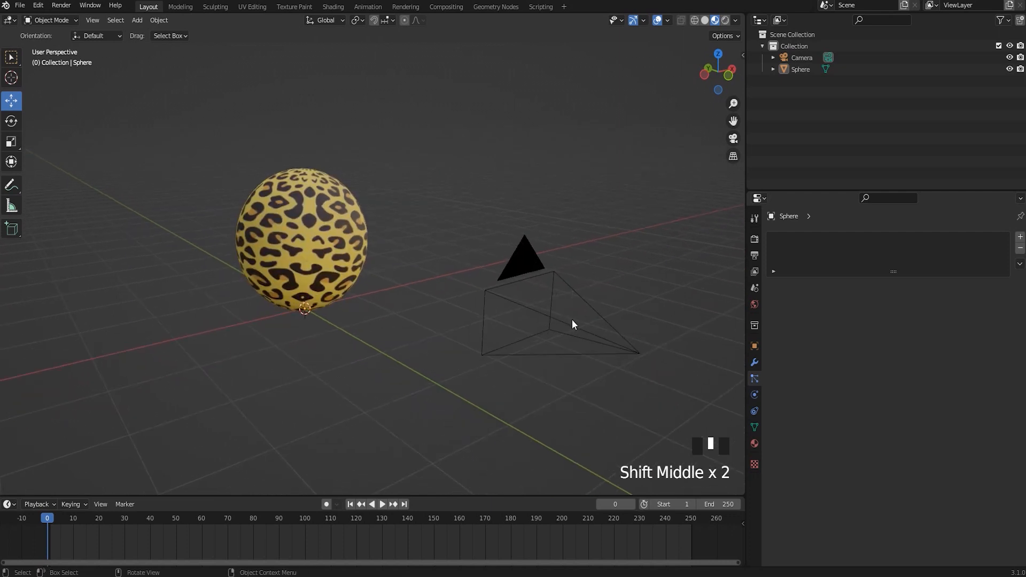
pyautogui.press('KP_0')
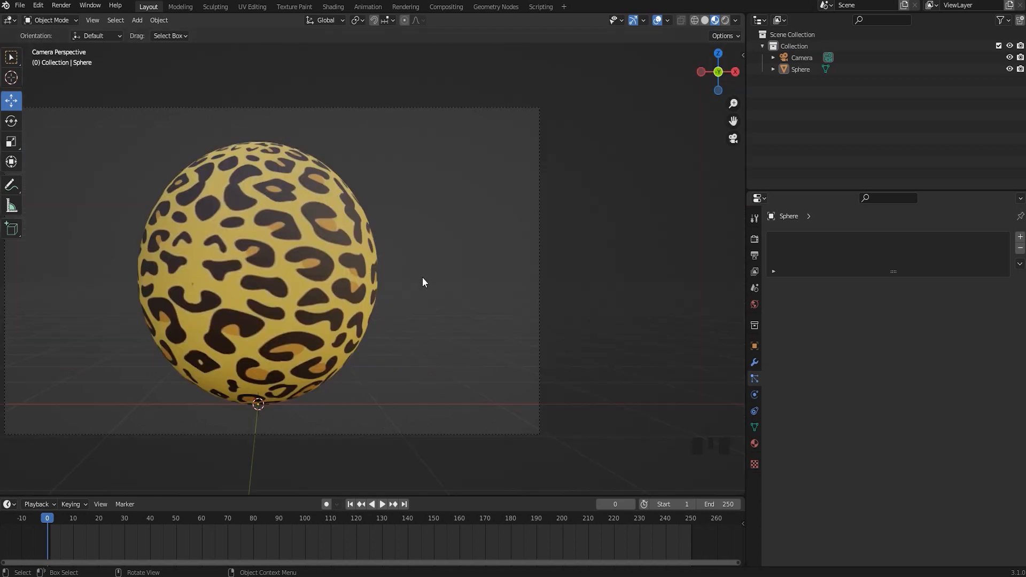
pyautogui.keyDown('shift'); pyautogui.moveTo(374, 273); pyautogui.dragTo(403, 361, button='middle'); pyautogui.keyUp('shift')
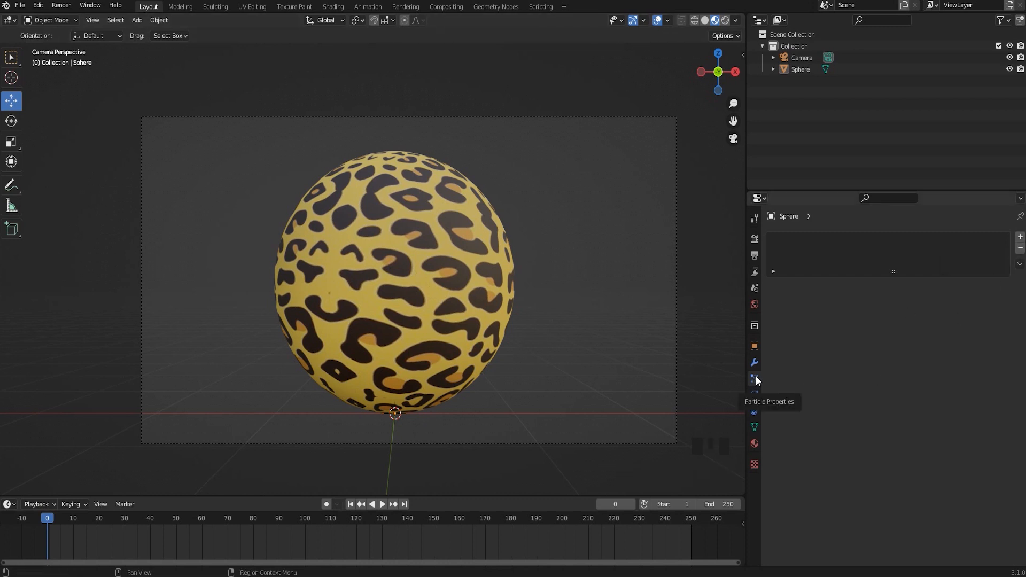
# - Add a particle system to the sphere and preview its default emitter simulation, ending back at frame 0
pyautogui.click(1020, 237)
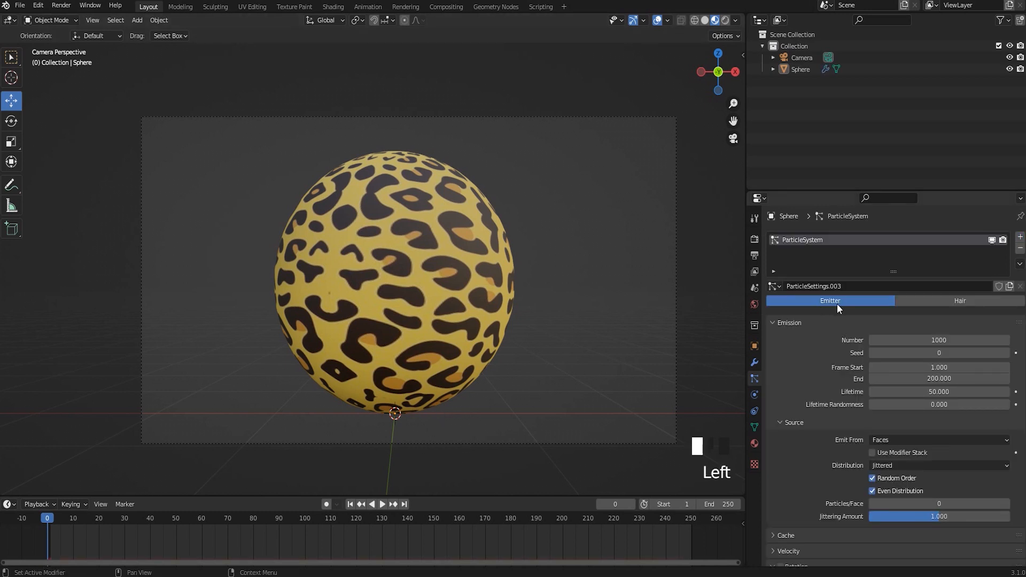
pyautogui.click(383, 504)
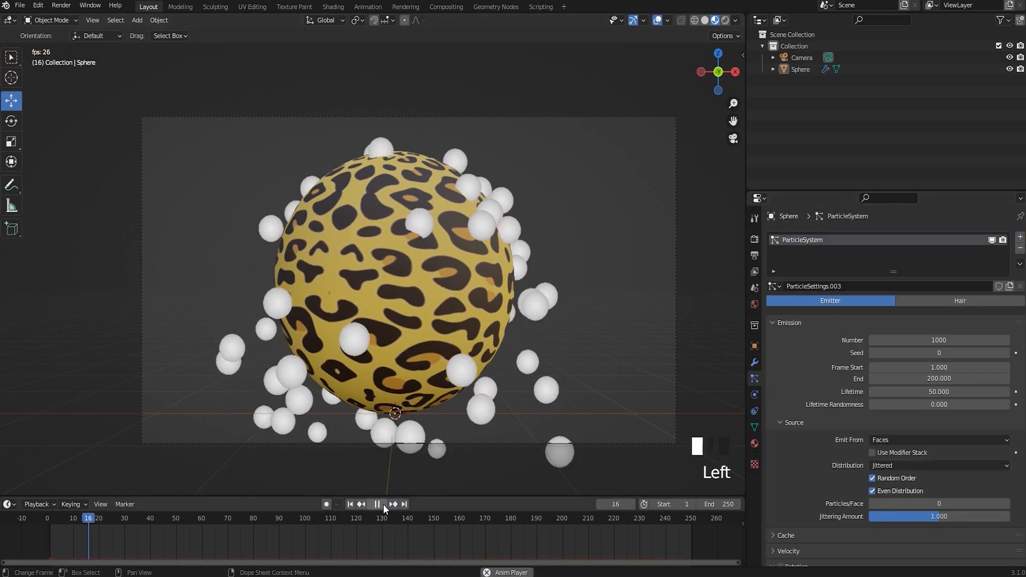
pyautogui.click(379, 504)
pyautogui.moveTo(239, 520); pyautogui.dragTo(35, 533)
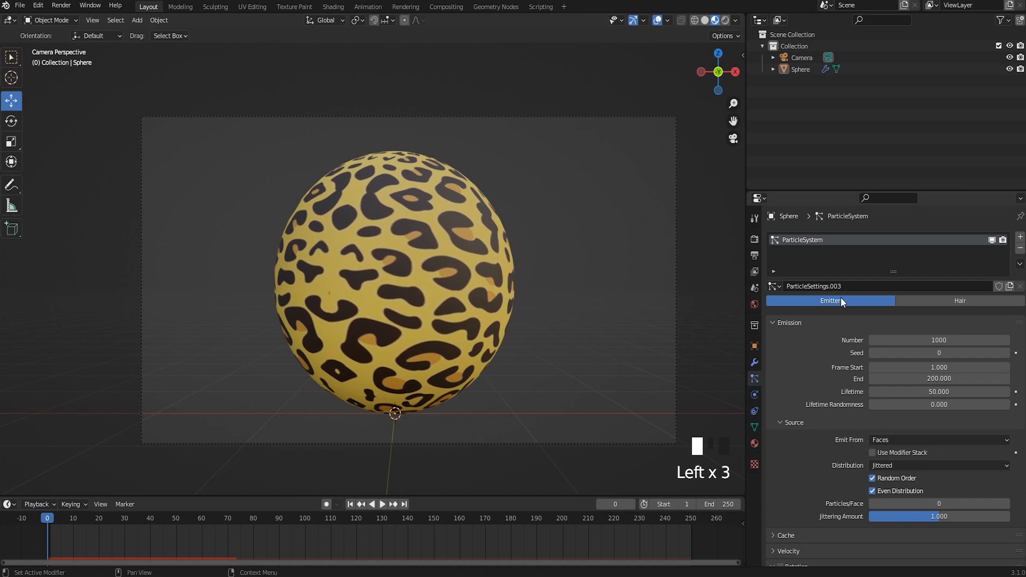
# - Change the sphere's particle system type to Hair and inspect the strands around the sphere
pyautogui.click(973, 300)
pyautogui.scroll(-10, 452, 245)
pyautogui.moveTo(454, 262); pyautogui.dragTo(358, 284, button='middle')
pyautogui.scroll(-6, 400, 267)
pyautogui.scroll(3, 358, 289)
pyautogui.keyDown('shift'); pyautogui.moveTo(479, 281); pyautogui.dragTo(358, 338, button='middle'); pyautogui.keyUp('shift')
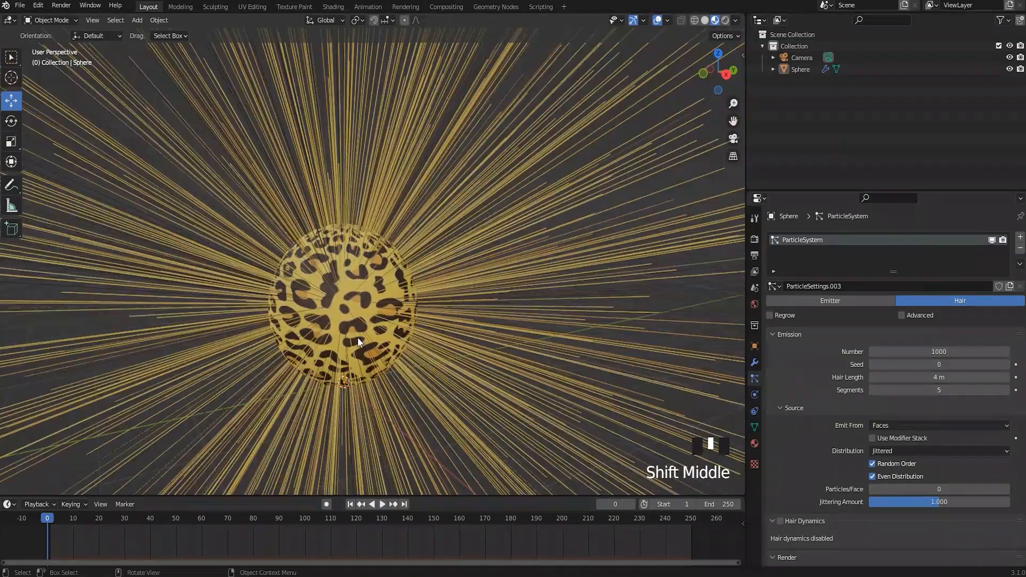
pyautogui.scroll(7, 360, 346)
pyautogui.moveTo(514, 325); pyautogui.dragTo(541, 379, button='middle')
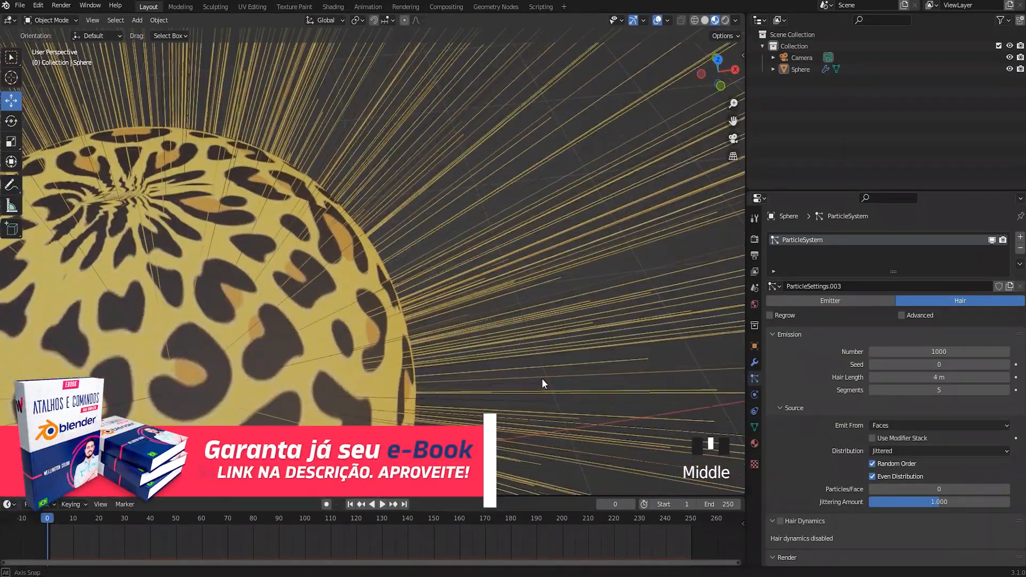
# - Examine the long hair strands and their roots on the leopard surface, up close and from farther away
pyautogui.scroll(5, 454, 356)
pyautogui.moveTo(453, 356); pyautogui.dragTo(259, 305, button='middle')
pyautogui.scroll(-5, 325, 341)
pyautogui.scroll(9, 384, 365)
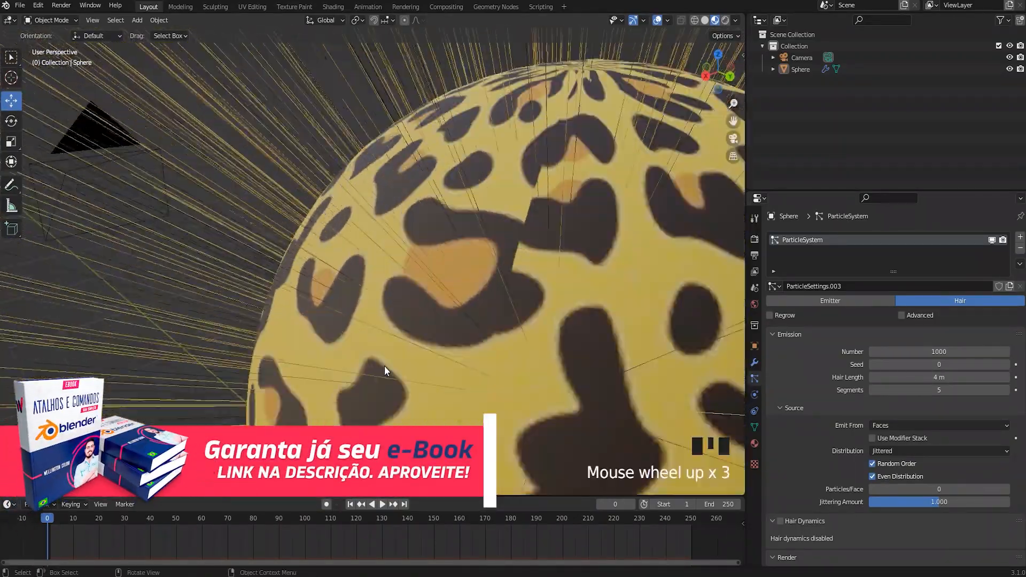
pyautogui.scroll(-3, 321, 307)
pyautogui.moveTo(321, 307); pyautogui.dragTo(367, 284, button='middle')
pyautogui.scroll(4, 450, 333)
pyautogui.scroll(-8, 401, 298)
pyautogui.scroll(-11, 367, 284)
pyautogui.moveTo(458, 279); pyautogui.dragTo(312, 239, button='middle')
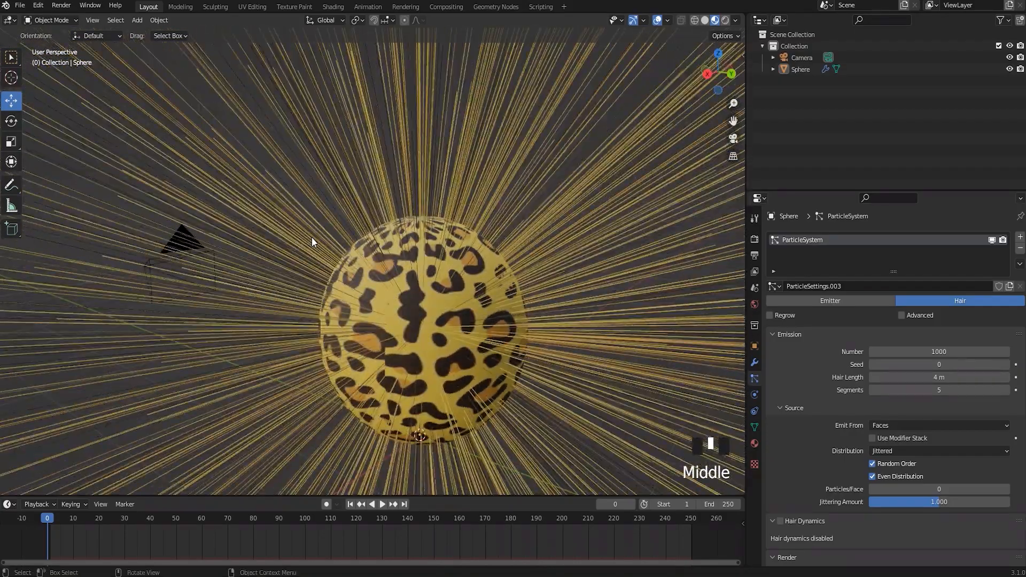
# - Return to the camera view and shorten the particle system's hair length to 0.05 m
pyautogui.press('KP_0')
pyautogui.scroll(6, 404, 279)
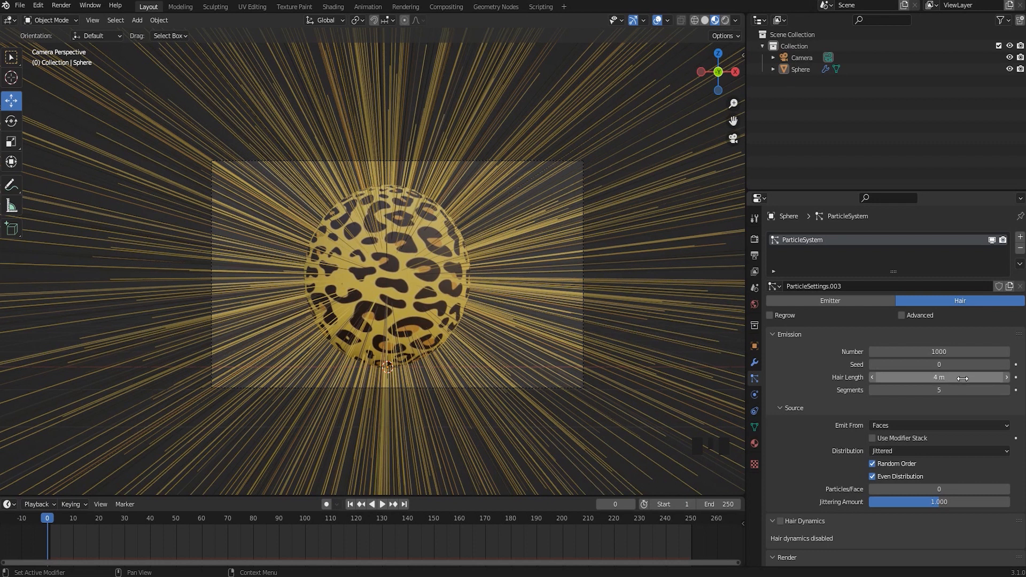
pyautogui.moveTo(971, 379); pyautogui.dragTo(971, 379)
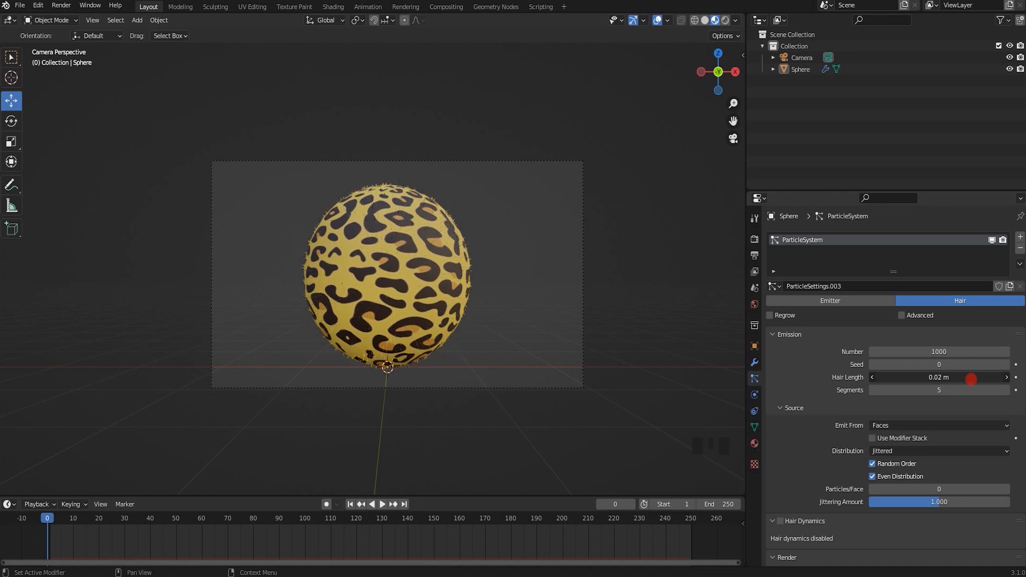
pyautogui.scroll(1, 454, 290)
pyautogui.keyDown('shift'); pyautogui.moveTo(454, 290); pyautogui.dragTo(470, 350, button='middle'); pyautogui.keyUp('shift')
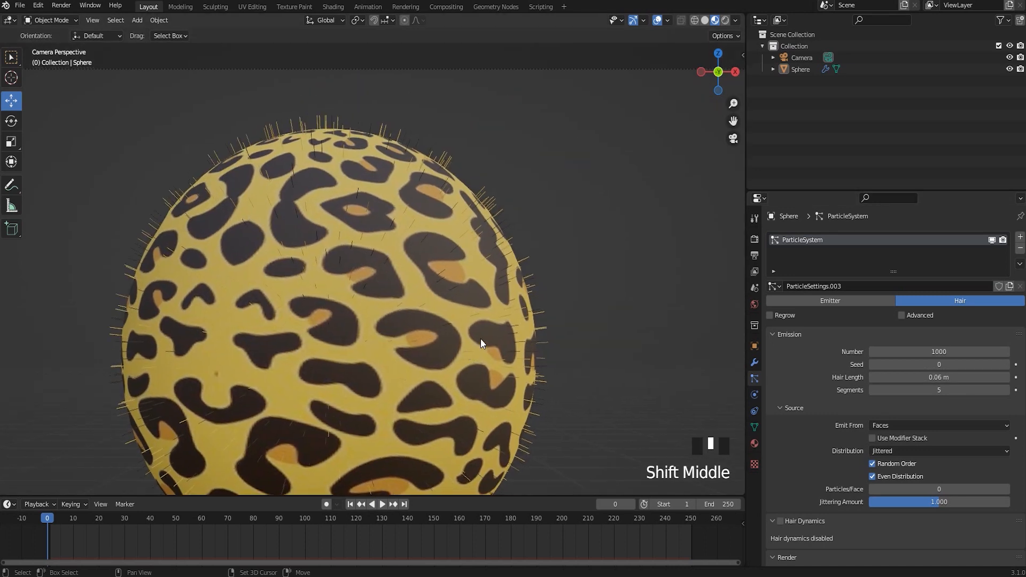
pyautogui.scroll(2, 470, 350)
pyautogui.moveTo(941, 377); pyautogui.dragTo(942, 377)
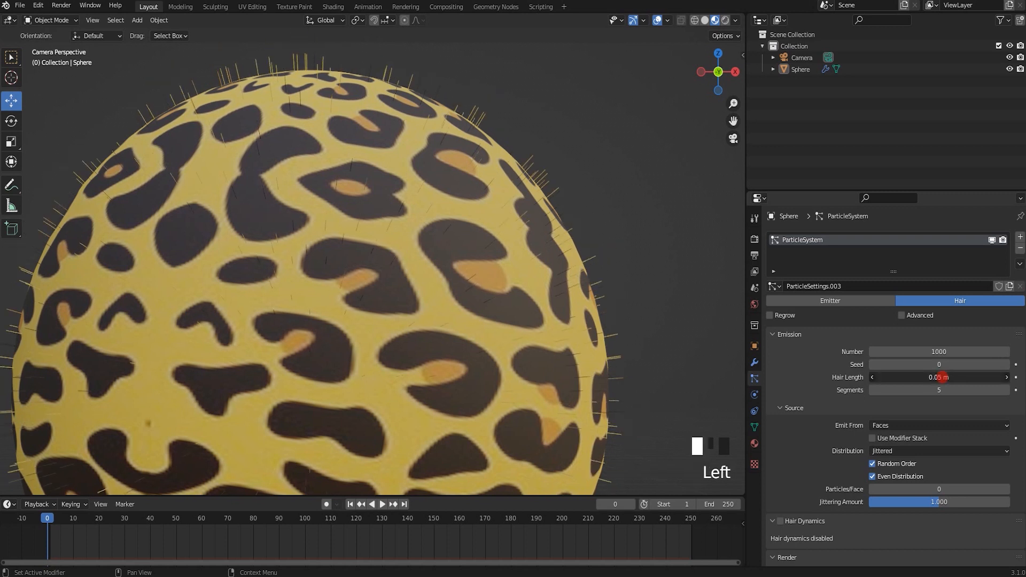
# - Examine the length and spread of the short hairs around the sphere in the camera view
pyautogui.scroll(-4, 887, 331)
pyautogui.scroll(-6, 637, 181)
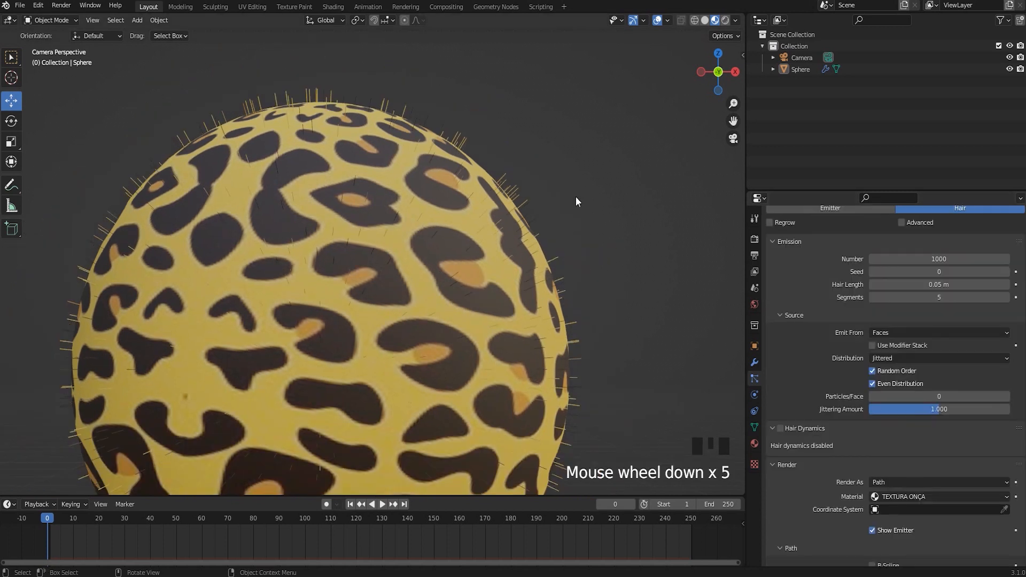
pyautogui.scroll(4, 313, 403)
pyautogui.scroll(-3, 394, 346)
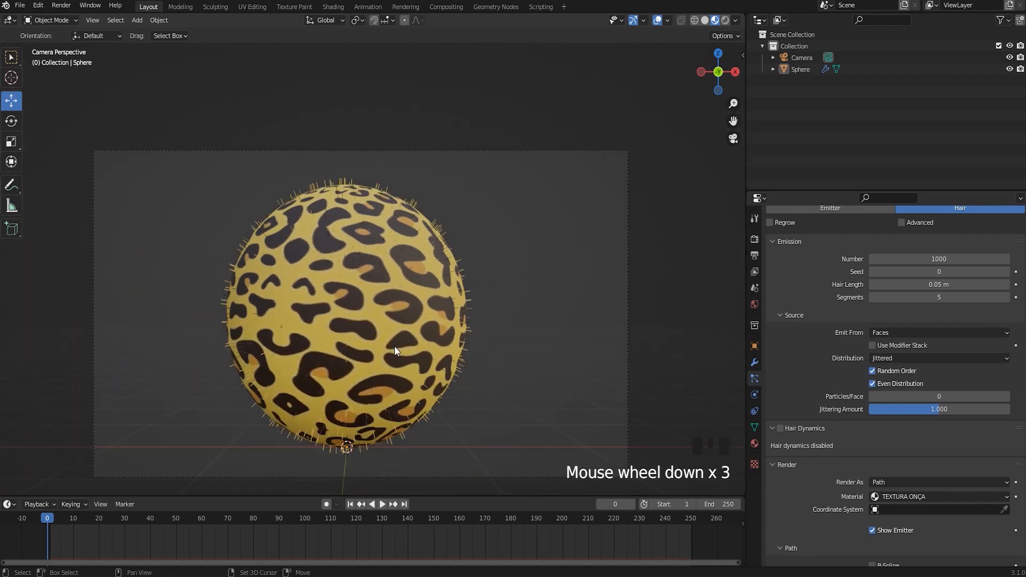
pyautogui.scroll(4, 466, 320)
pyautogui.keyDown('shift'); pyautogui.moveTo(466, 319); pyautogui.dragTo(455, 347, button='middle'); pyautogui.keyUp('shift')
pyautogui.scroll(2, 520, 310)
pyautogui.scroll(-4, 519, 309)
pyautogui.keyDown('shift'); pyautogui.moveTo(492, 224); pyautogui.dragTo(508, 227, button='middle'); pyautogui.keyUp('shift')
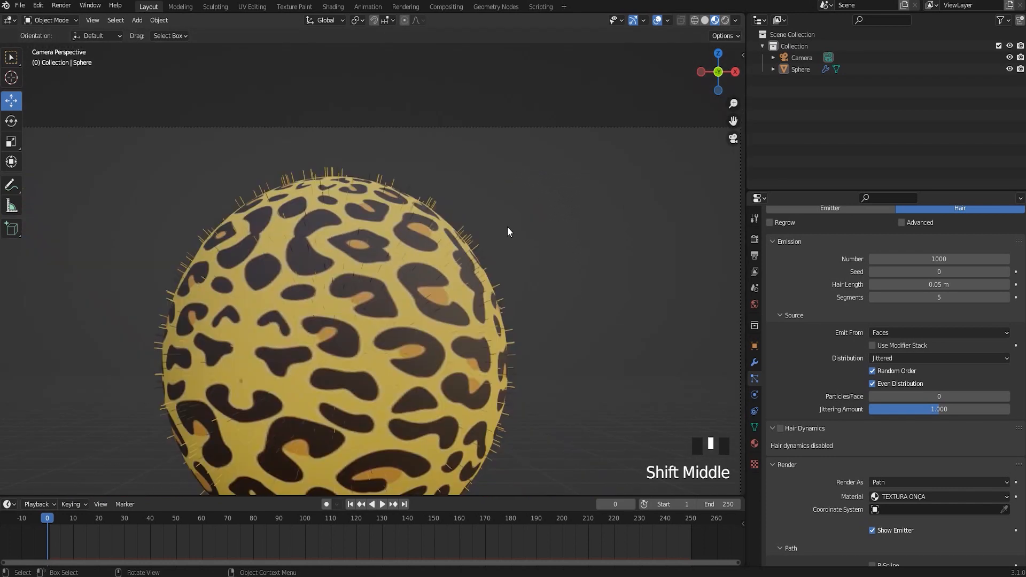
pyautogui.keyDown('shift'); pyautogui.moveTo(417, 351); pyautogui.dragTo(438, 310, button='middle'); pyautogui.keyUp('shift')
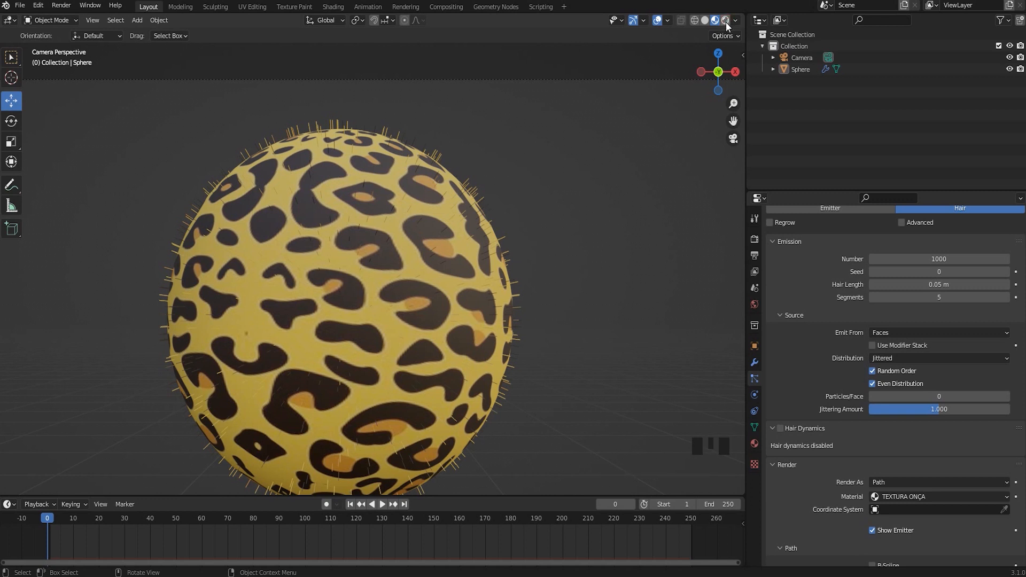
# - Switch the viewport to rendered shading and frame the hairs on the sphere's upper-right edge
pyautogui.click(726, 20)
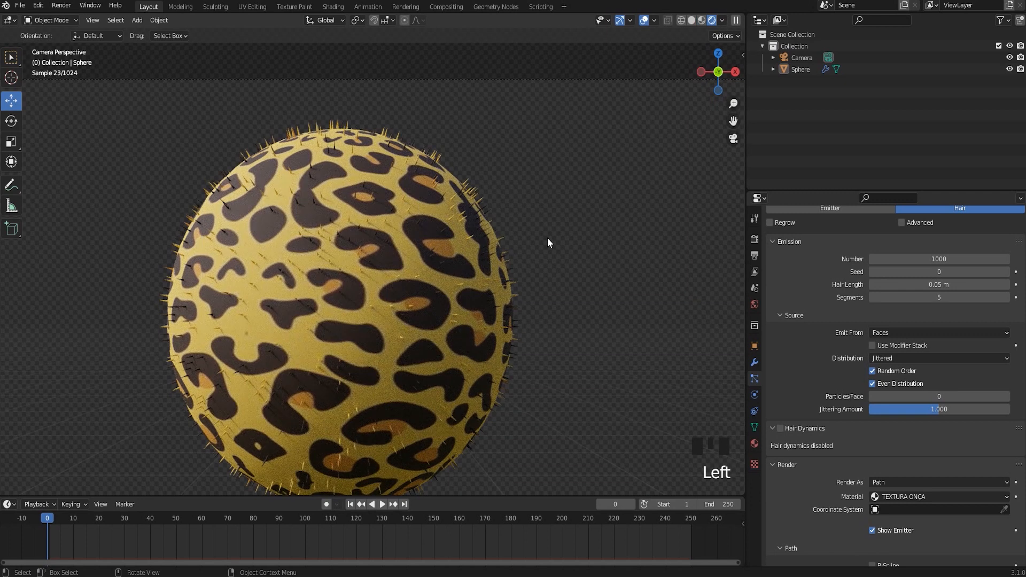
pyautogui.scroll(2, 498, 207)
pyautogui.moveTo(498, 207)
pyautogui.keyDown('shift'); pyautogui.mouseDown(button='middle')
pyautogui.moveTo(526, 229)
pyautogui.moveTo(508, 220)
pyautogui.mouseUp(button='middle'); pyautogui.keyUp('shift')
pyautogui.scroll(2, 499, 237)
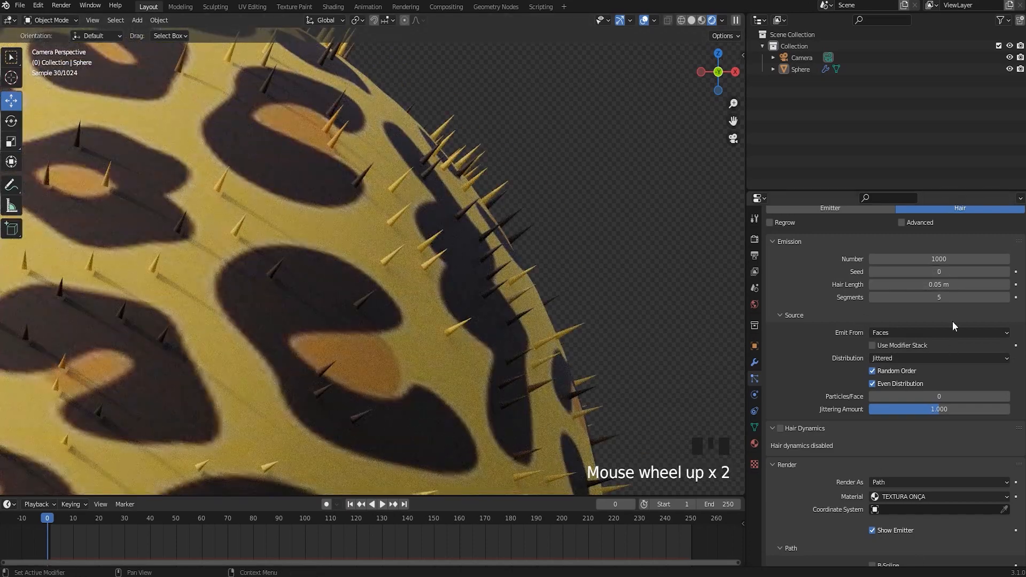
# - Examine the shape and thickness of the rendered hairs along the sphere's upper-right edge at several distances
pyautogui.scroll(-3, 441, 204)
pyautogui.keyDown('shift'); pyautogui.moveTo(441, 204); pyautogui.dragTo(403, 222, button='middle'); pyautogui.keyUp('shift')
pyautogui.scroll(-3, 403, 224)
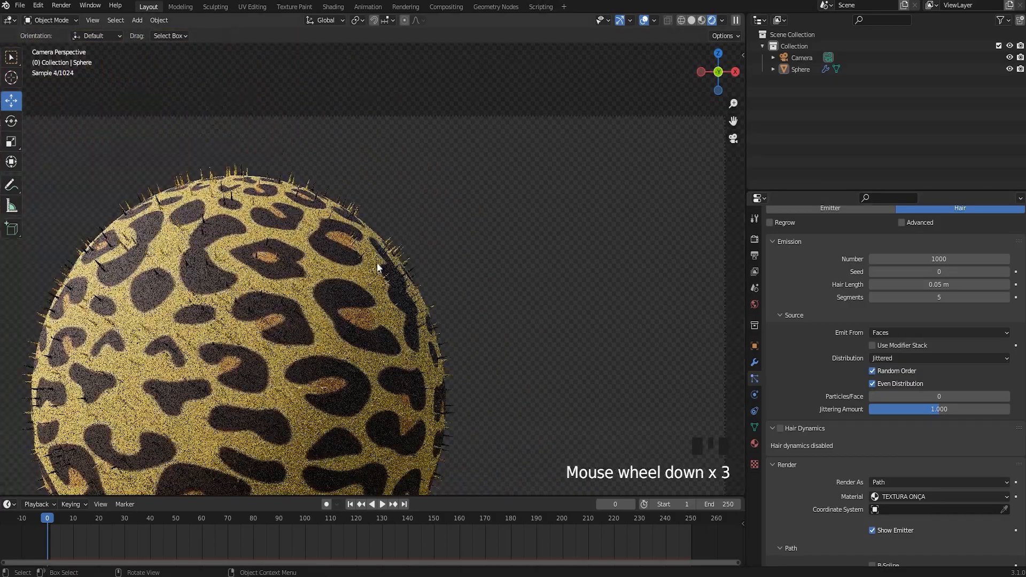
pyautogui.keyDown('shift'); pyautogui.moveTo(377, 268); pyautogui.dragTo(437, 267, button='middle'); pyautogui.keyUp('shift')
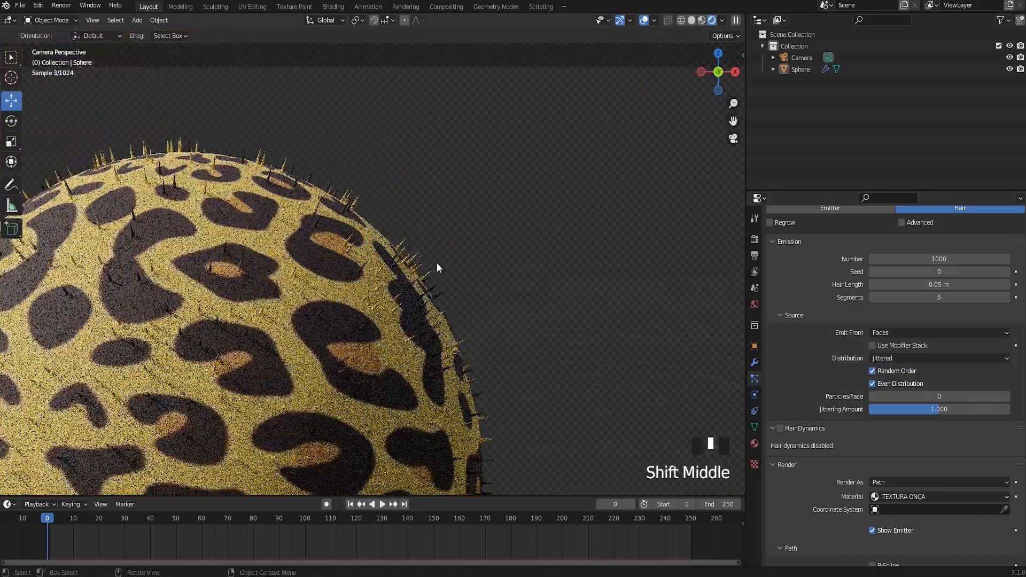
pyautogui.scroll(4, 459, 277)
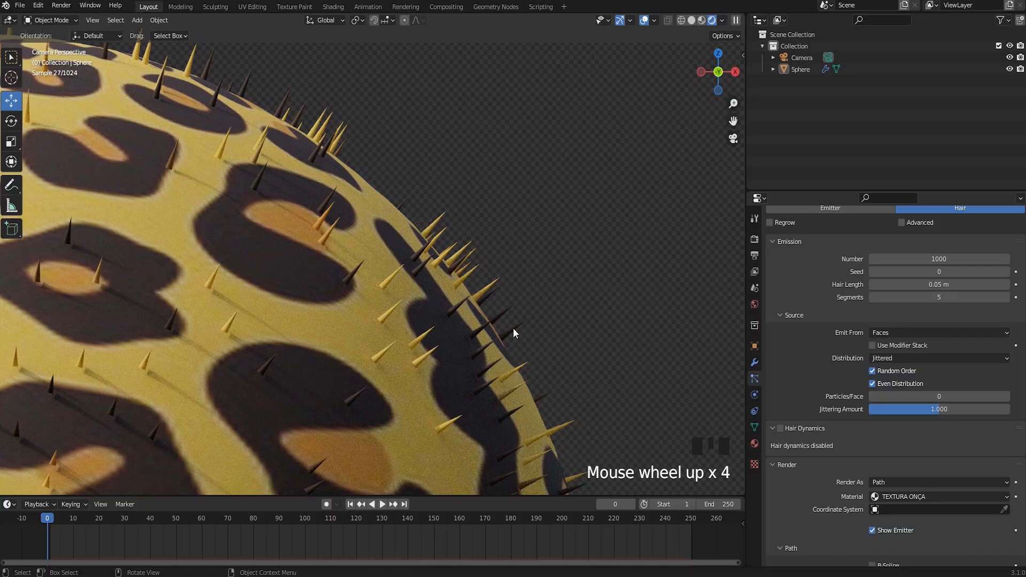
pyautogui.scroll(4, 481, 411)
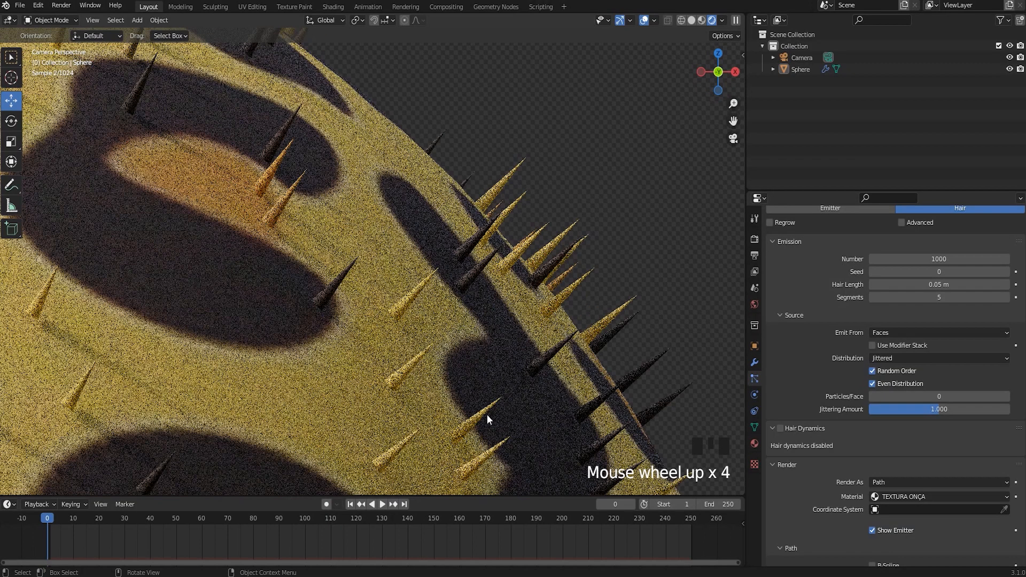
pyautogui.scroll(-4, 487, 299)
pyautogui.keyDown('shift'); pyautogui.moveTo(488, 287); pyautogui.dragTo(470, 302, button='middle'); pyautogui.keyUp('shift')
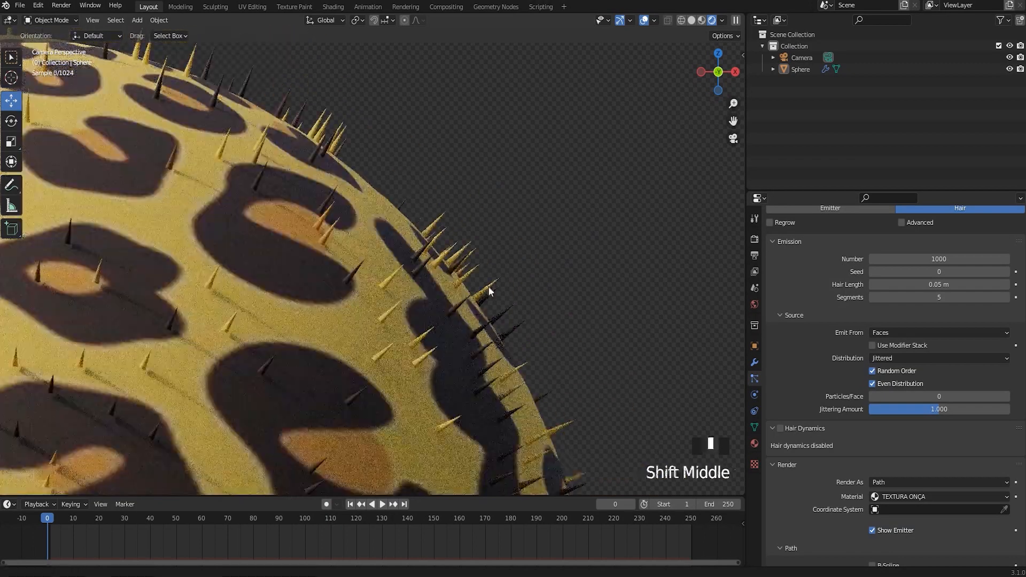
pyautogui.scroll(-2, 488, 286)
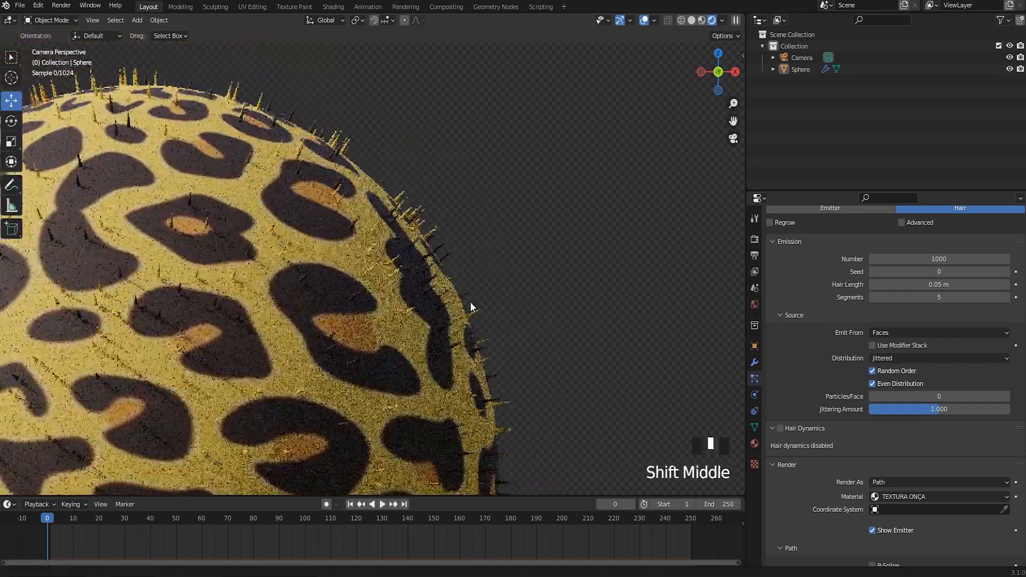
pyautogui.scroll(3, 464, 310)
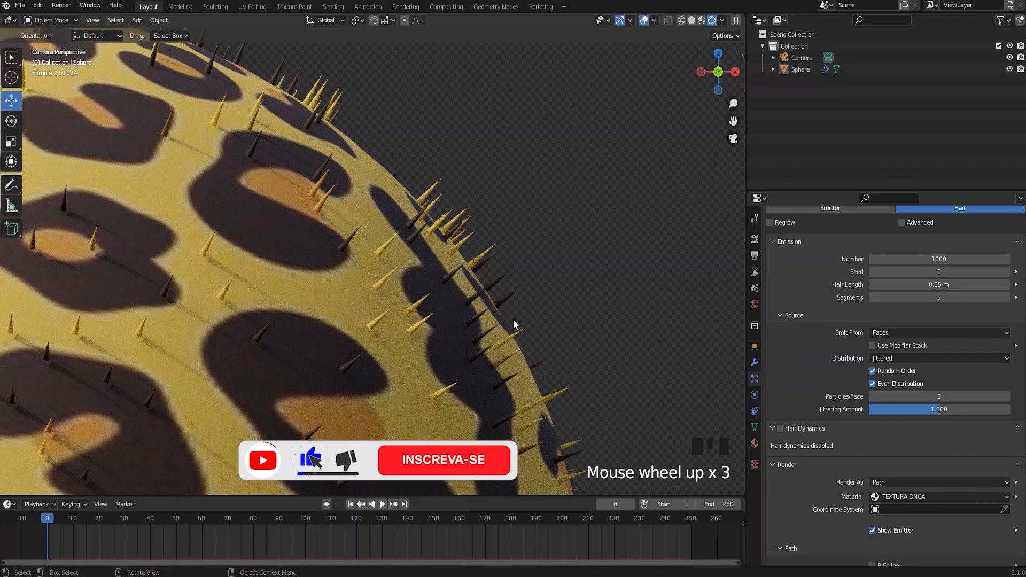
pyautogui.scroll(-3, 418, 244)
pyautogui.keyDown('shift'); pyautogui.moveTo(425, 243); pyautogui.dragTo(444, 287, button='middle'); pyautogui.keyUp('shift')
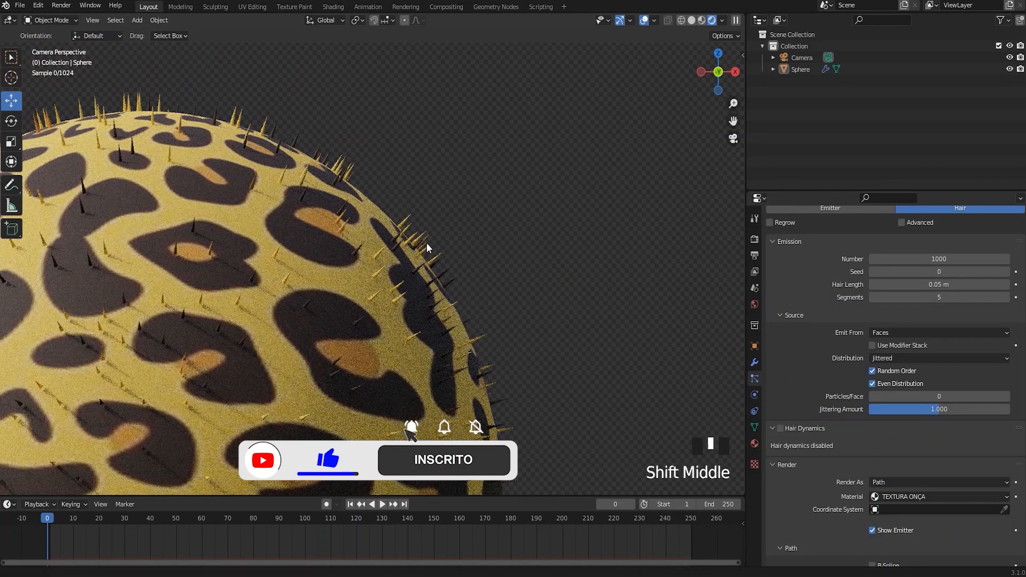
pyautogui.scroll(2, 448, 289)
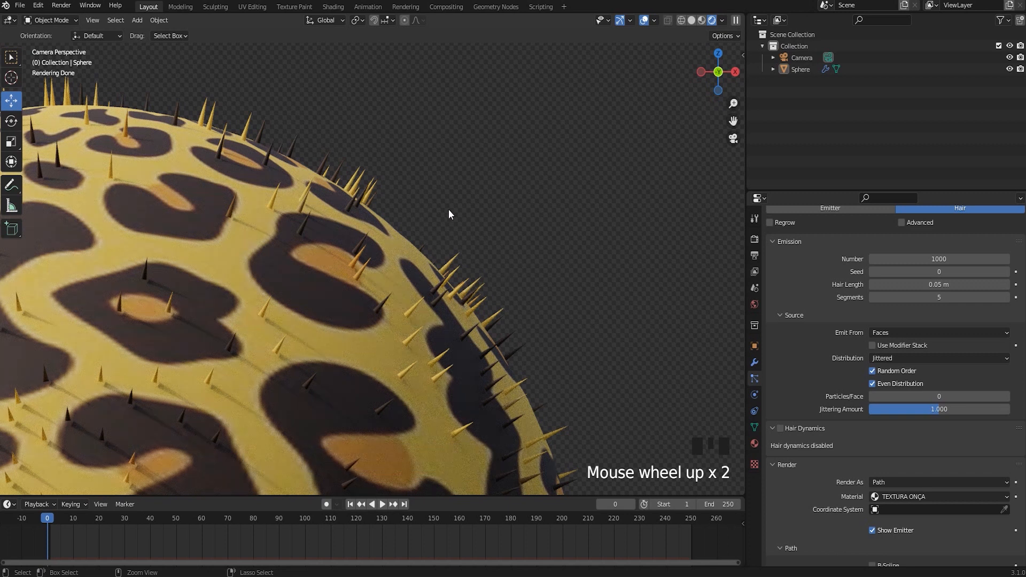
# - Try out a render region over the hairs on the sphere's upper-right edge and clear it again
pyautogui.hotkey('ctrl', 'b')
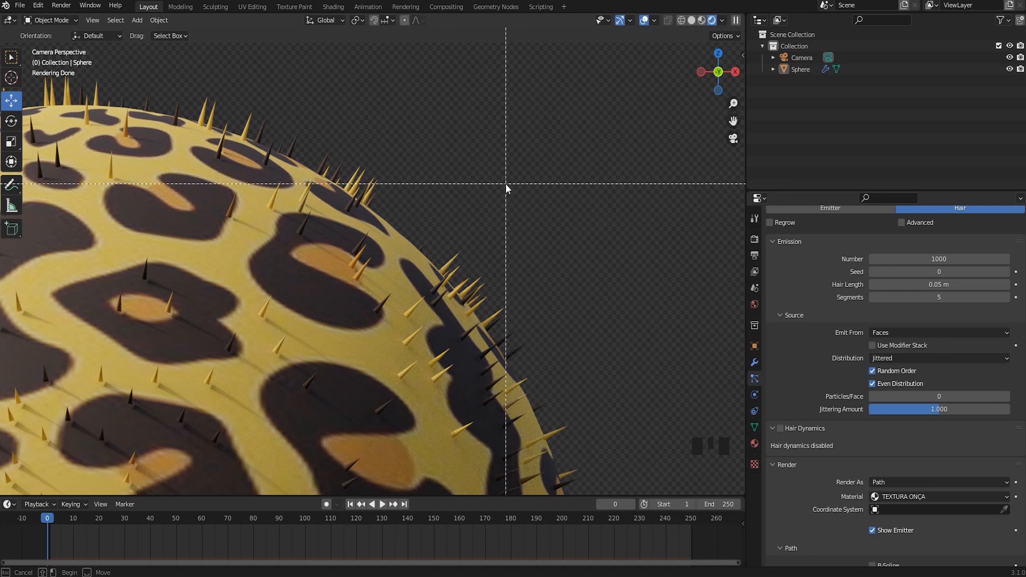
pyautogui.moveTo(270, 104)
pyautogui.mouseDown()
pyautogui.moveTo(522, 373)
pyautogui.moveTo(620, 431)
pyautogui.mouseUp()
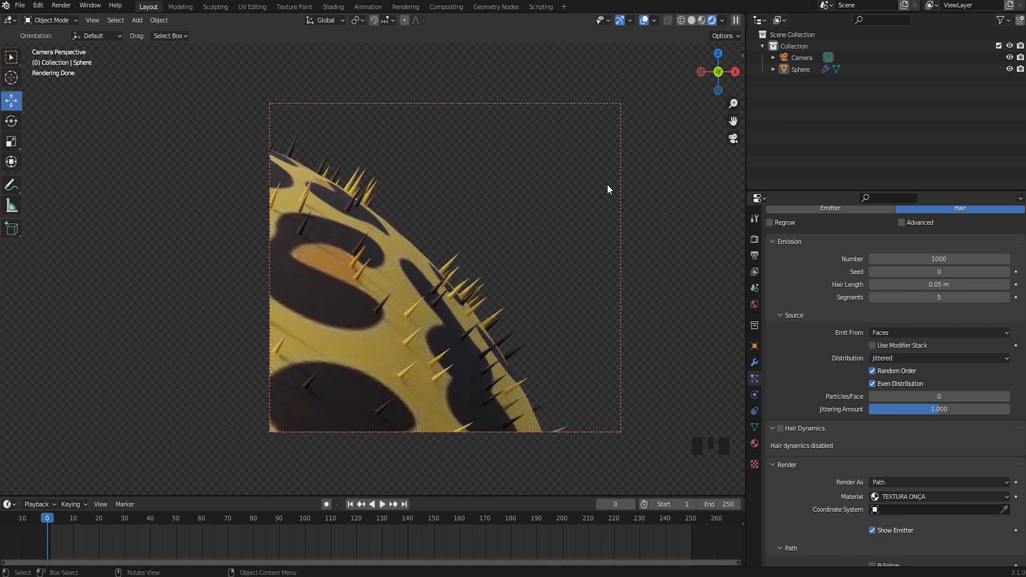
pyautogui.scroll(-9, 362, 158)
pyautogui.keyDown('shift'); pyautogui.moveTo(402, 294); pyautogui.dragTo(444, 284, button='middle'); pyautogui.keyUp('shift')
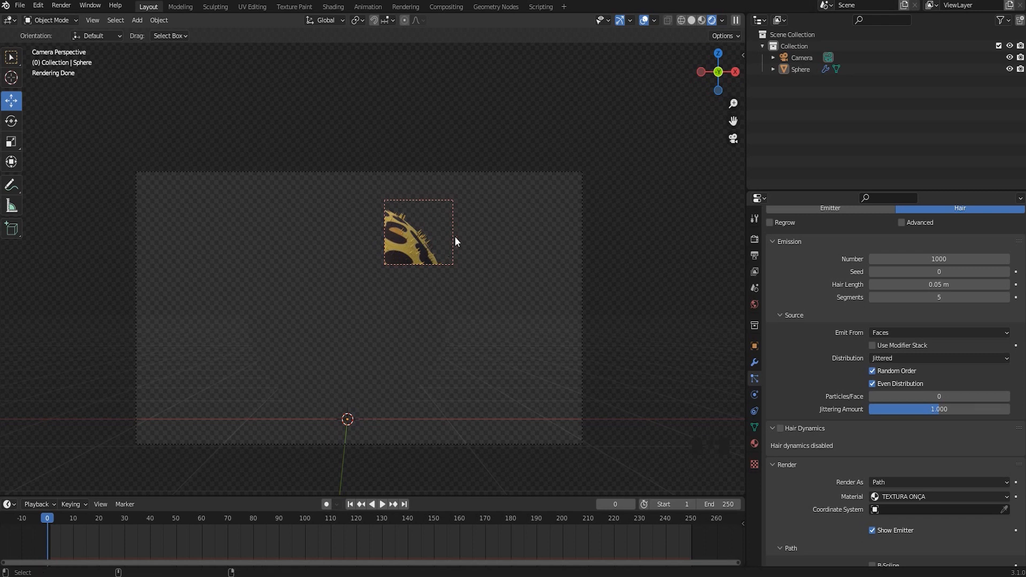
pyautogui.hotkey('ctrl', 'alt', 'b')
pyautogui.scroll(4, 454, 238)
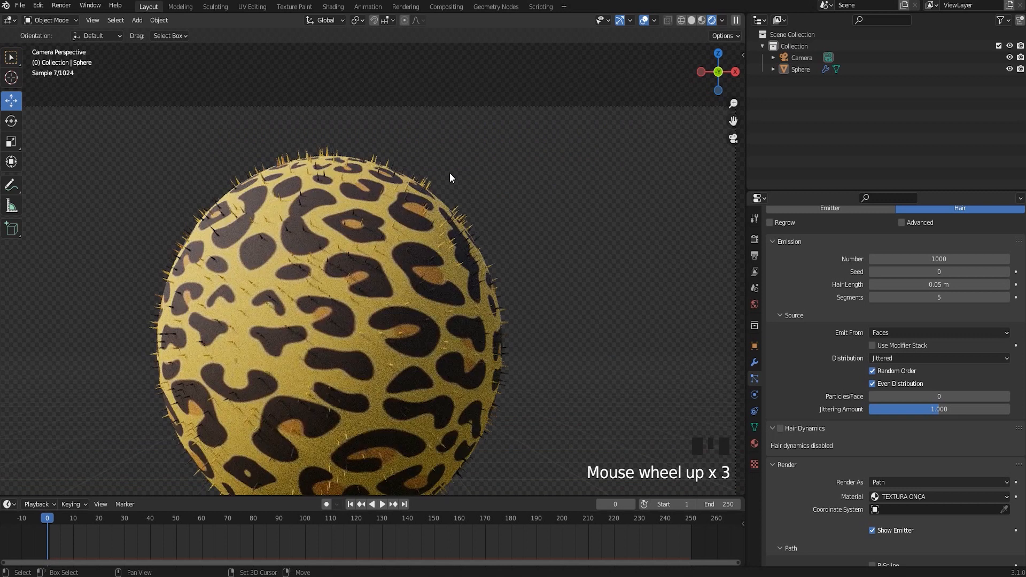
# - Restrict the rendered preview to a region around the hairs on the sphere's upper-right edge
pyautogui.hotkey('ctrl', 'b')
pyautogui.moveTo(397, 178); pyautogui.dragTo(593, 386)
pyautogui.keyDown('shift'); pyautogui.moveTo(590, 377); pyautogui.dragTo(456, 257, button='middle'); pyautogui.keyUp('shift')
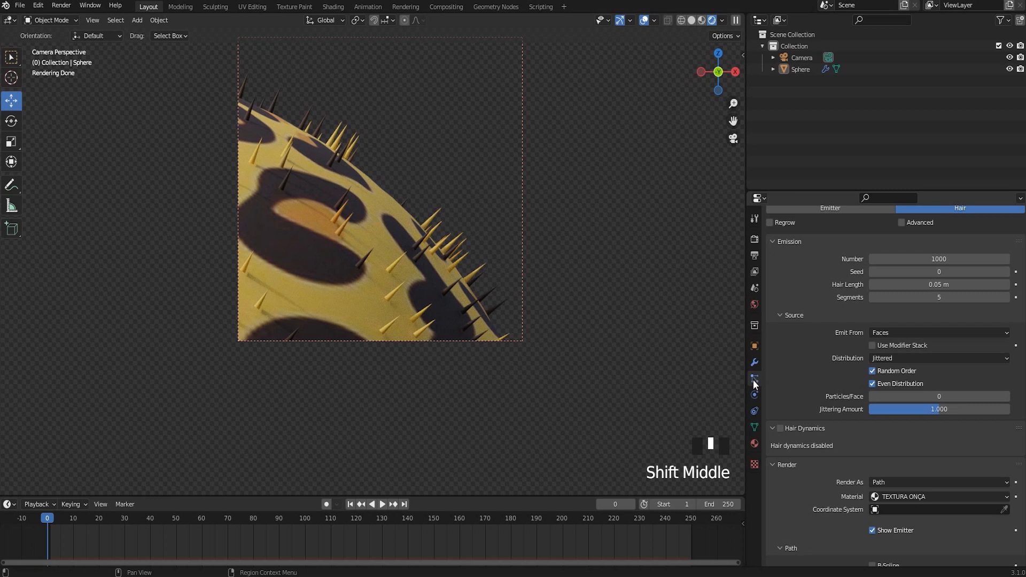
# - Set the hair shape's root diameter to 0.02 m in the sphere's particle settings
pyautogui.scroll(-11, 916, 287)
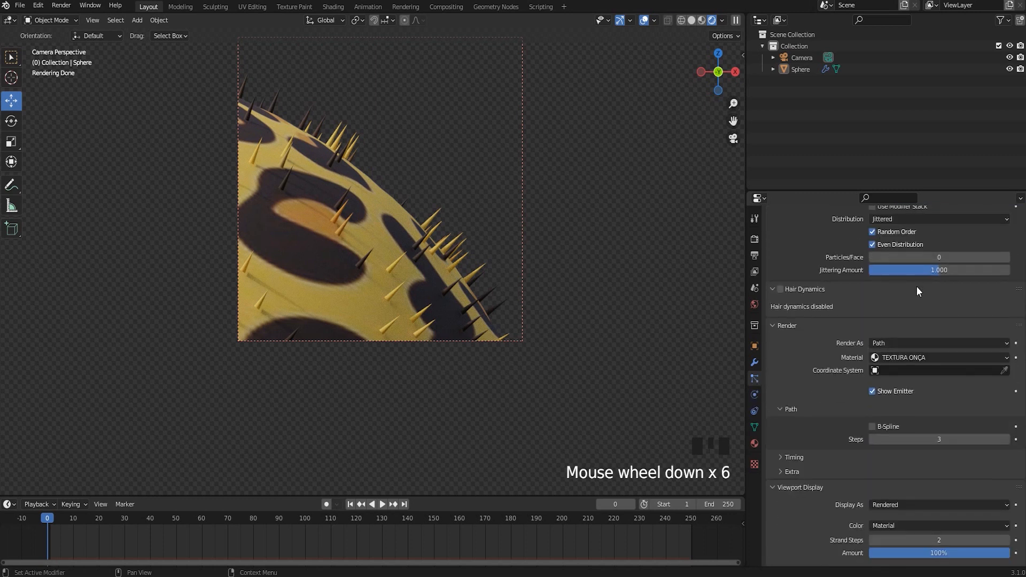
pyautogui.scroll(-8, 914, 285)
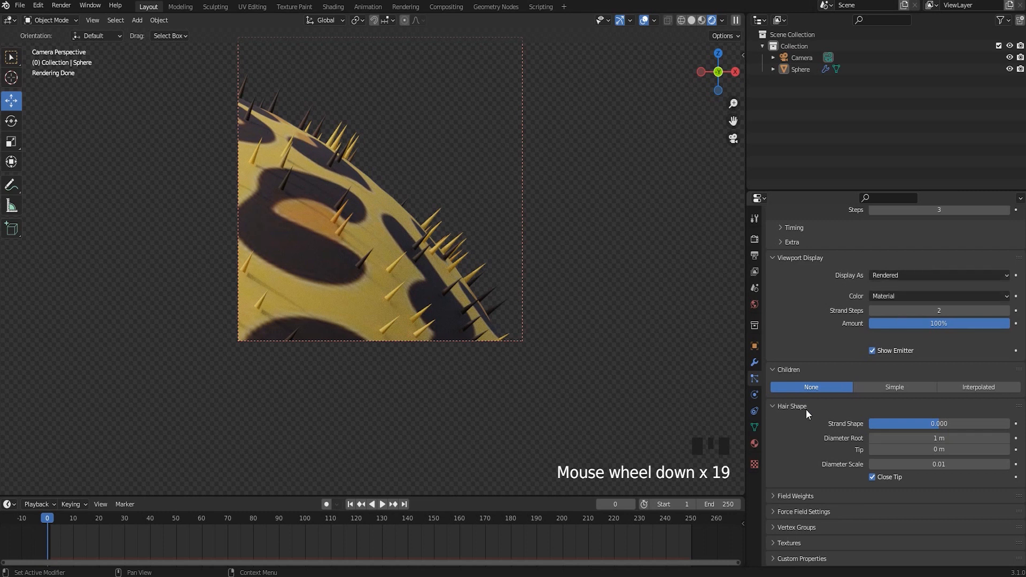
pyautogui.click(772, 407)
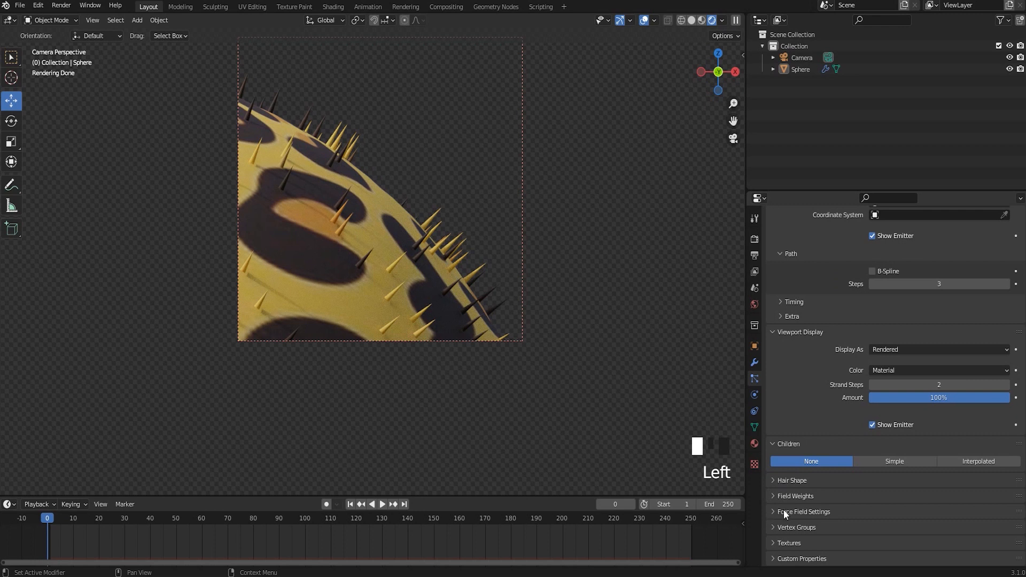
pyautogui.click(773, 479)
pyautogui.scroll(-3, 831, 399)
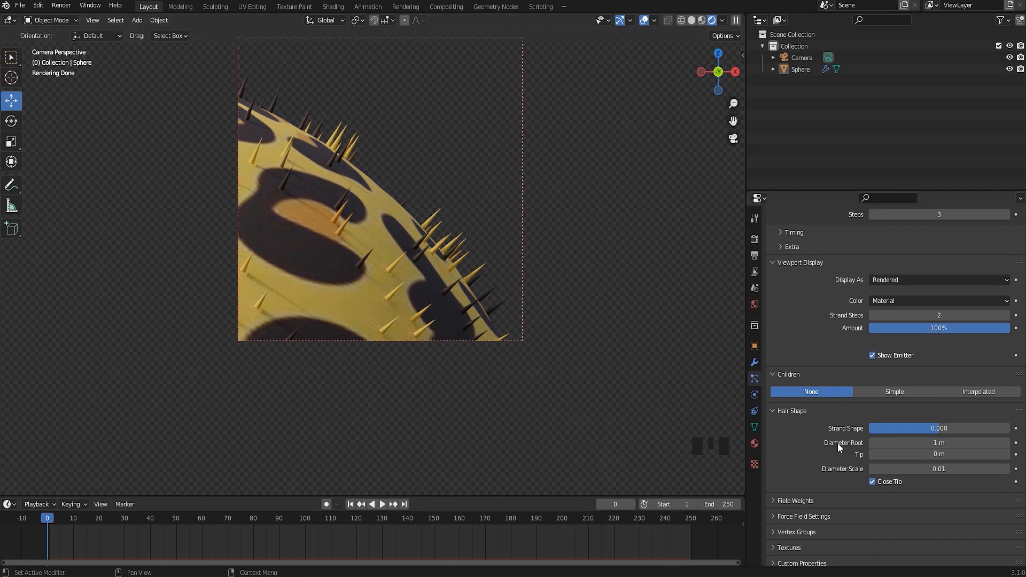
pyautogui.click(949, 443)
pyautogui.write('0.02')
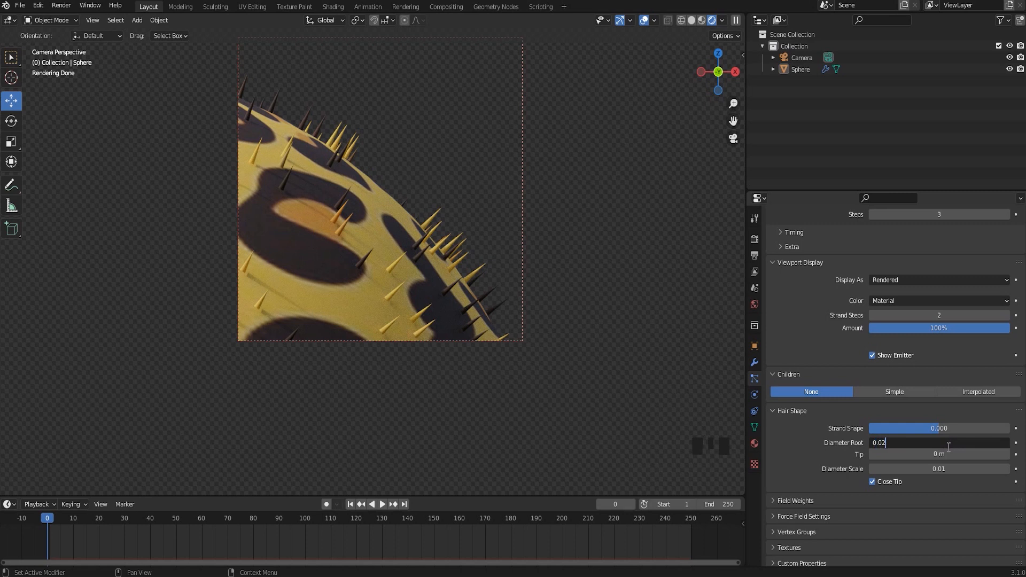
pyautogui.press('Return')
# - Inspect the thickness of the rendered strands up close along the sphere's edge
pyautogui.scroll(4, 431, 291)
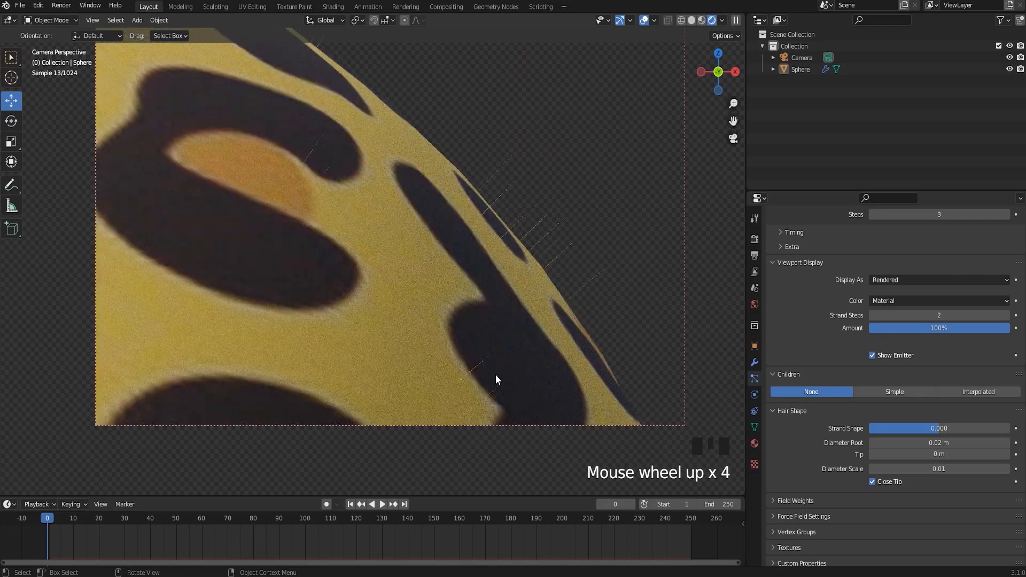
pyautogui.keyDown('shift'); pyautogui.moveTo(495, 380); pyautogui.dragTo(479, 409, button='middle'); pyautogui.keyUp('shift')
pyautogui.scroll(3, 548, 412)
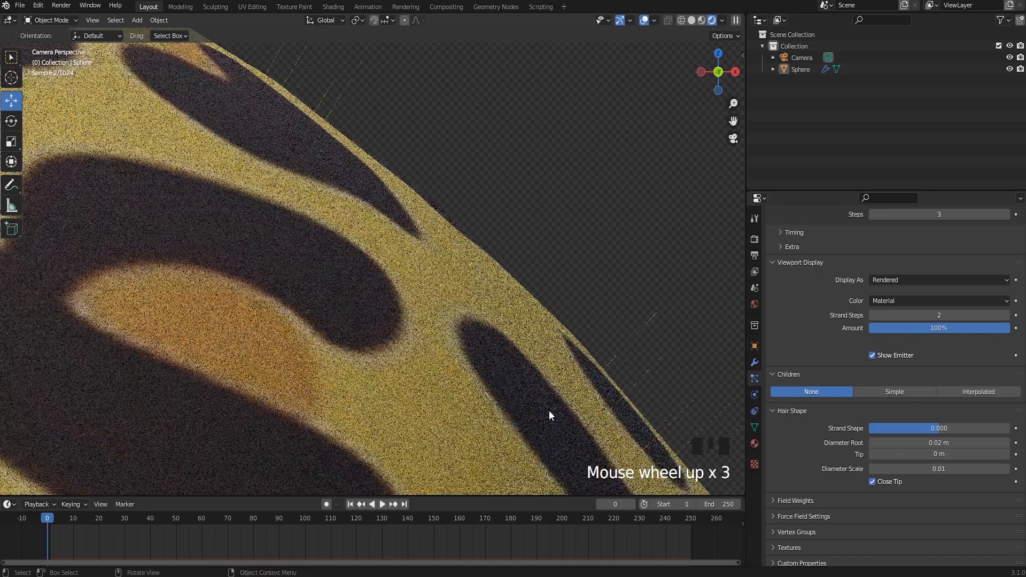
pyautogui.scroll(2, 591, 358)
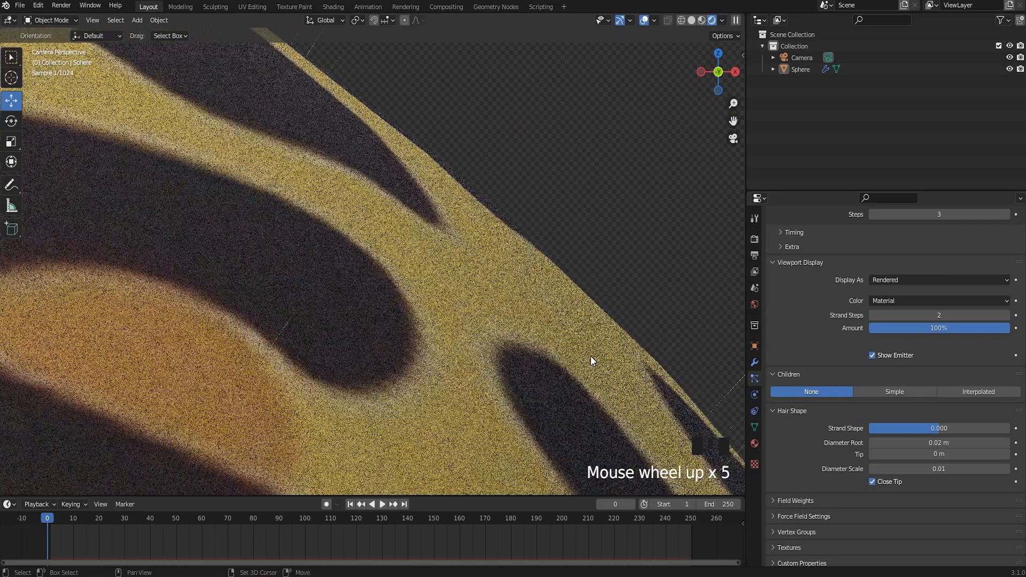
pyautogui.keyDown('shift'); pyautogui.moveTo(591, 358); pyautogui.dragTo(463, 265, button='middle'); pyautogui.keyUp('shift')
pyautogui.scroll(2, 537, 301)
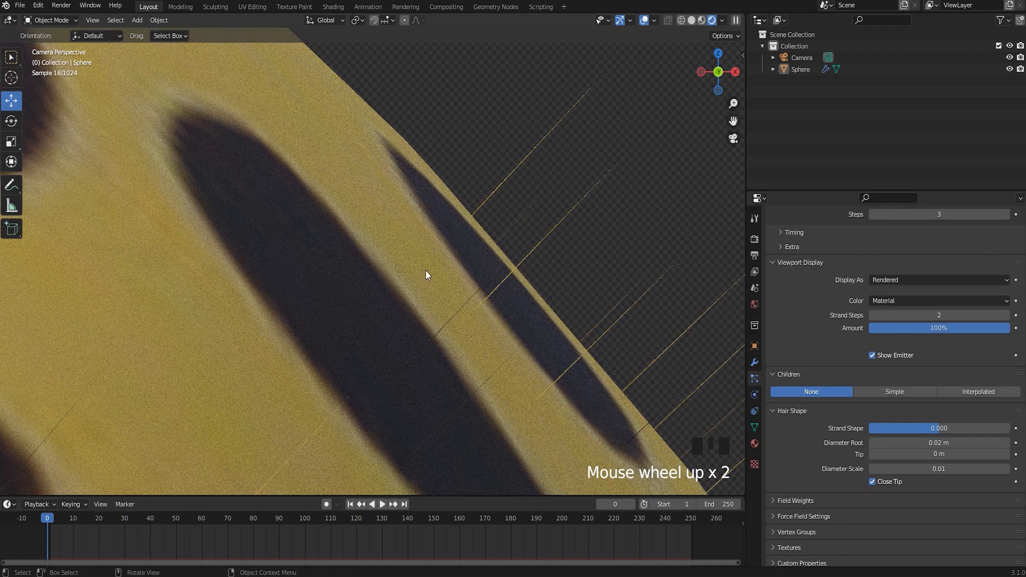
# - Set the hair shape's root diameter to 0.025 m in the sphere's particle settings
pyautogui.scroll(-5, 600, 361)
pyautogui.keyDown('shift'); pyautogui.moveTo(599, 361); pyautogui.dragTo(631, 384, button='middle'); pyautogui.keyUp('shift')
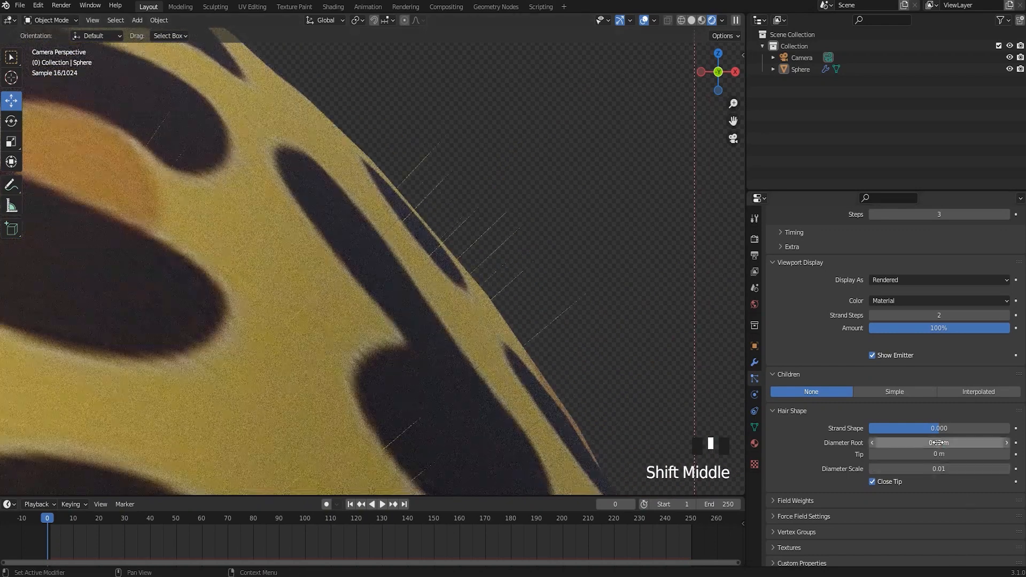
pyautogui.click(936, 442)
pyautogui.click(886, 442)
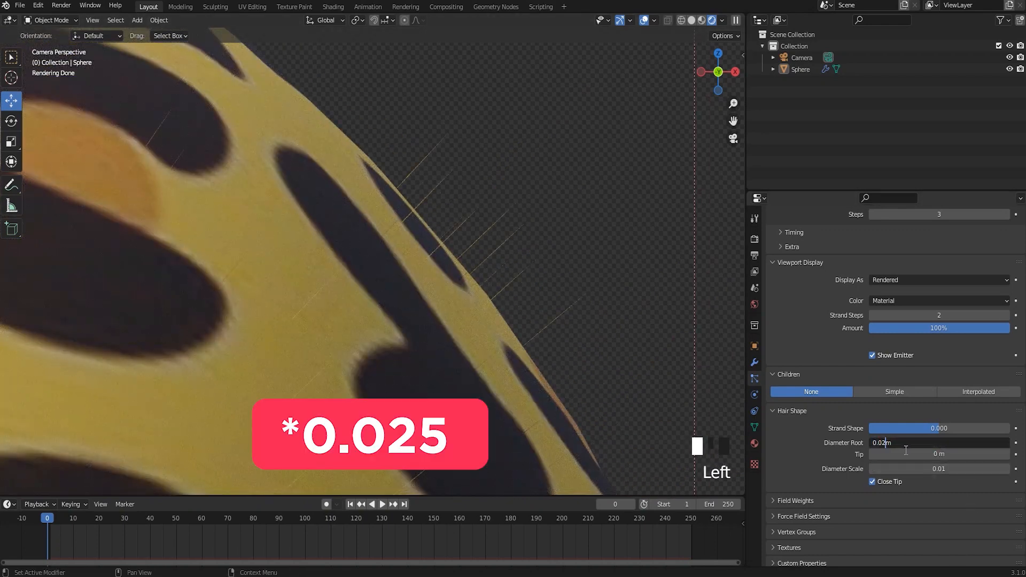
pyautogui.write('5')
pyautogui.press('Return')
# - Switch the hair's children to Interpolated and inspect the denser strands along the sphere's edge
pyautogui.scroll(-5, 499, 270)
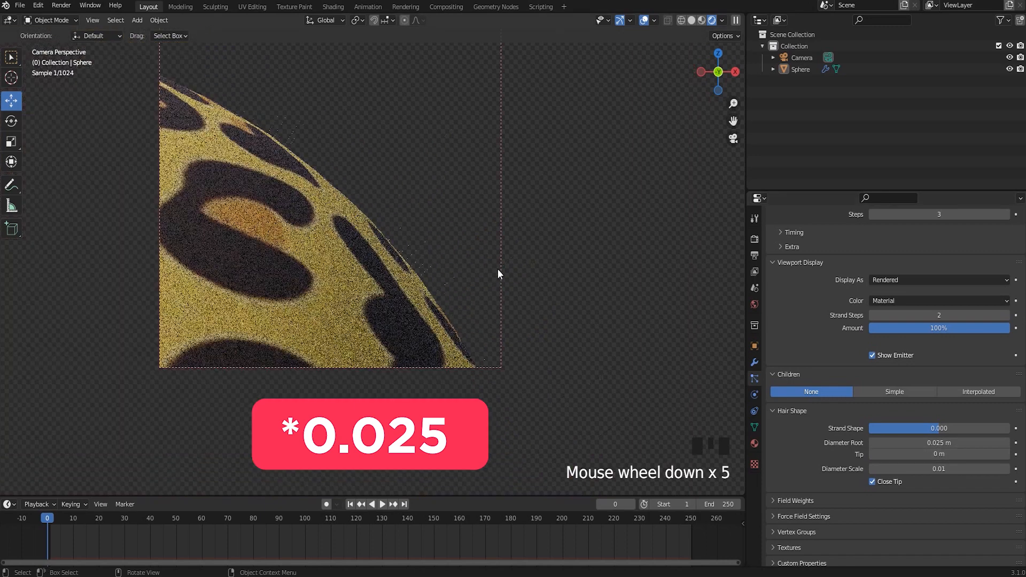
pyautogui.keyDown('shift'); pyautogui.moveTo(499, 270); pyautogui.dragTo(522, 355, button='middle'); pyautogui.keyUp('shift')
pyautogui.scroll(3, 522, 356)
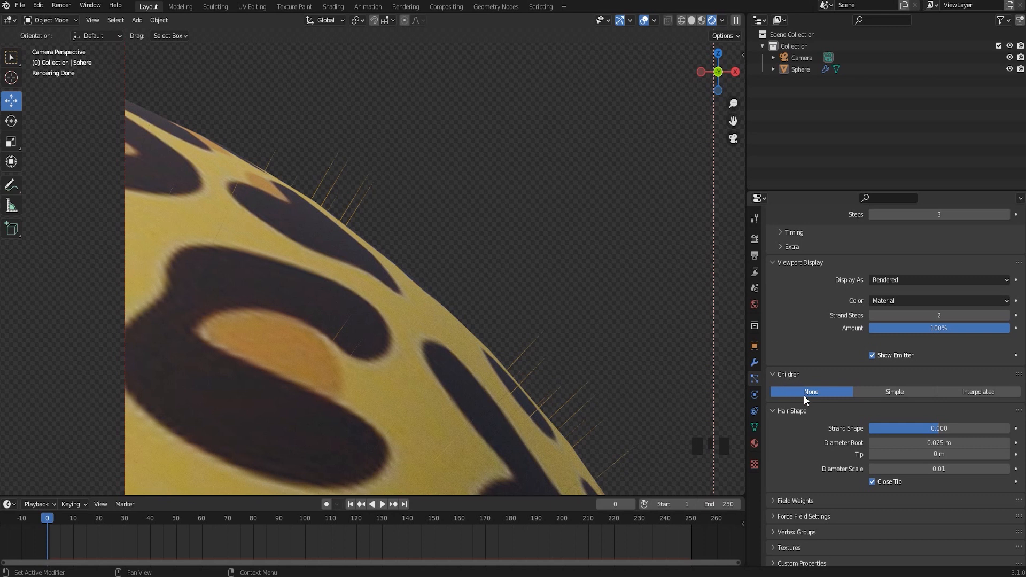
pyautogui.click(992, 391)
pyautogui.scroll(-3, 479, 255)
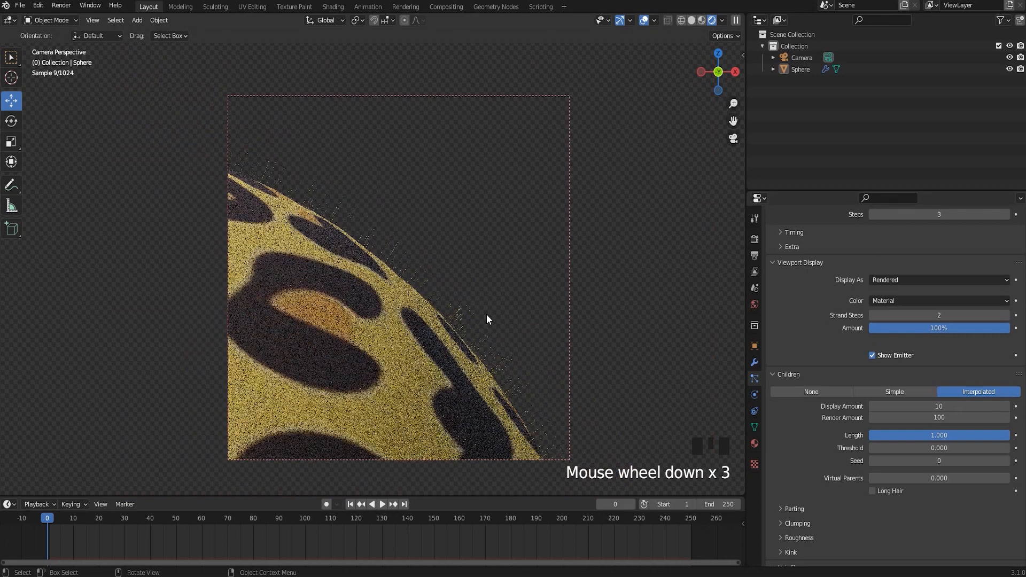
pyautogui.keyDown('shift'); pyautogui.moveTo(479, 258); pyautogui.dragTo(531, 251, button='middle'); pyautogui.keyUp('shift')
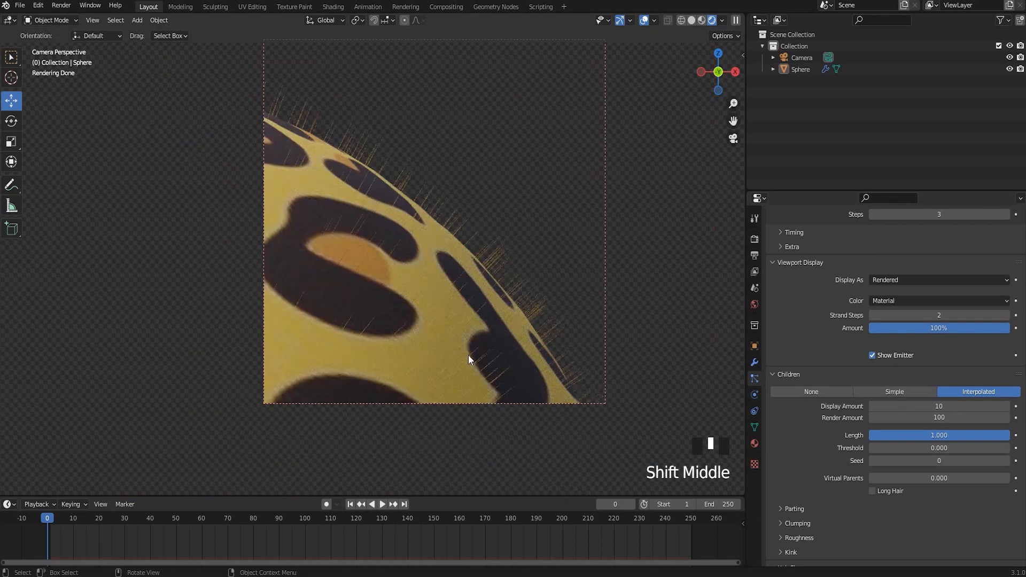
pyautogui.scroll(1, 473, 342)
pyautogui.keyDown('shift'); pyautogui.moveTo(438, 346); pyautogui.dragTo(442, 365, button='middle'); pyautogui.keyUp('shift')
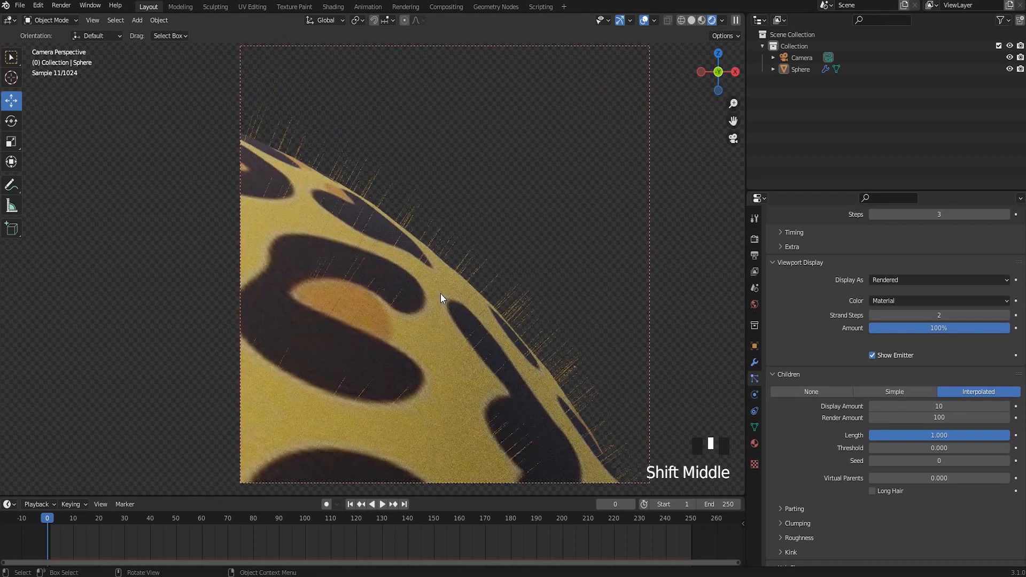
pyautogui.scroll(-1, 435, 370)
pyautogui.keyDown('shift'); pyautogui.moveTo(438, 327); pyautogui.dragTo(556, 355, button='middle'); pyautogui.keyUp('shift')
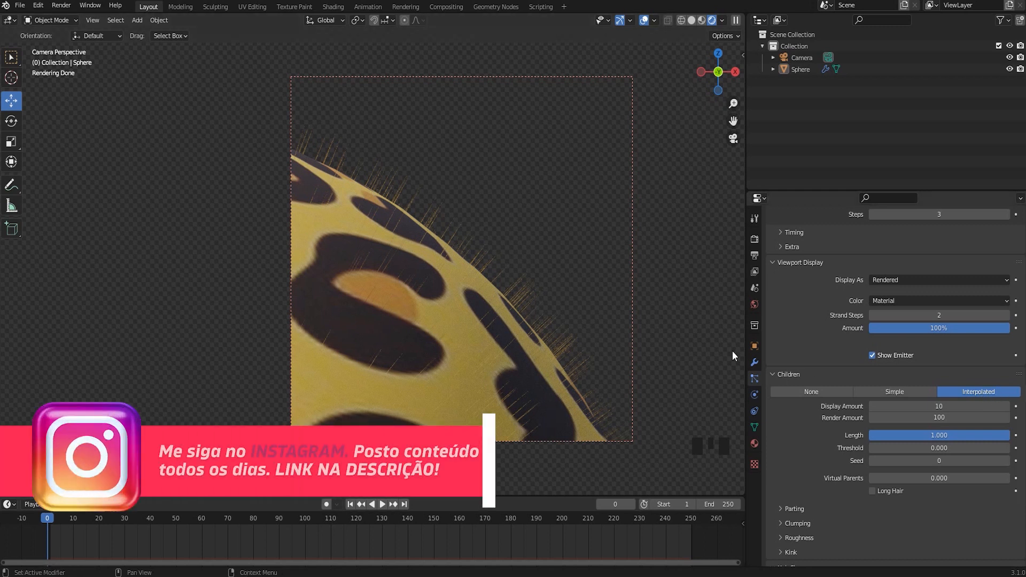
pyautogui.keyDown('shift'); pyautogui.moveTo(550, 297); pyautogui.dragTo(383, 280, button='middle'); pyautogui.keyUp('shift')
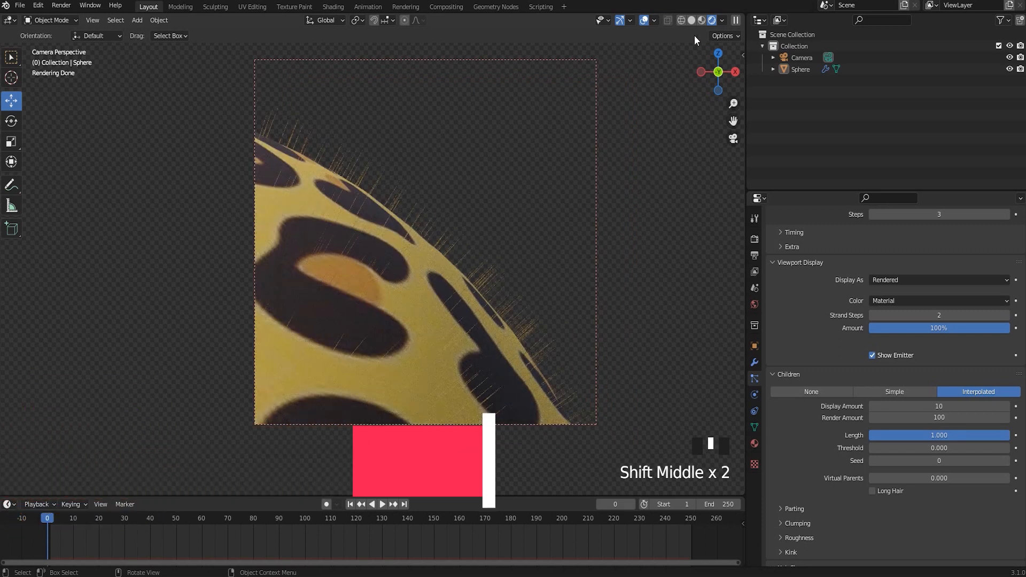
# - Switch the viewport to solid shading and render the image of the selected region
pyautogui.click(692, 20)
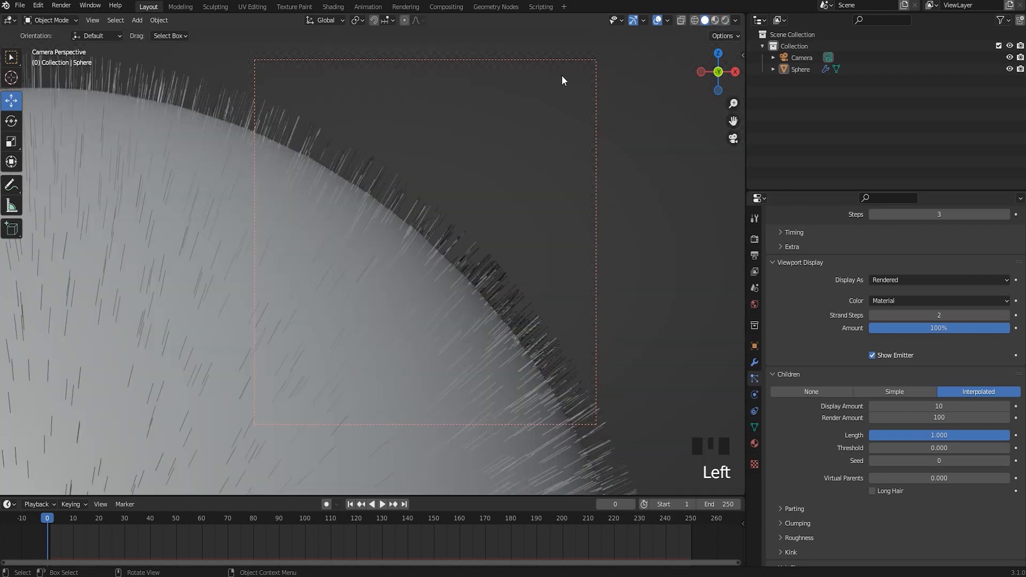
pyautogui.keyDown('shift'); pyautogui.moveTo(365, 119); pyautogui.dragTo(402, 126, button='middle'); pyautogui.keyUp('shift')
pyautogui.click(61, 6)
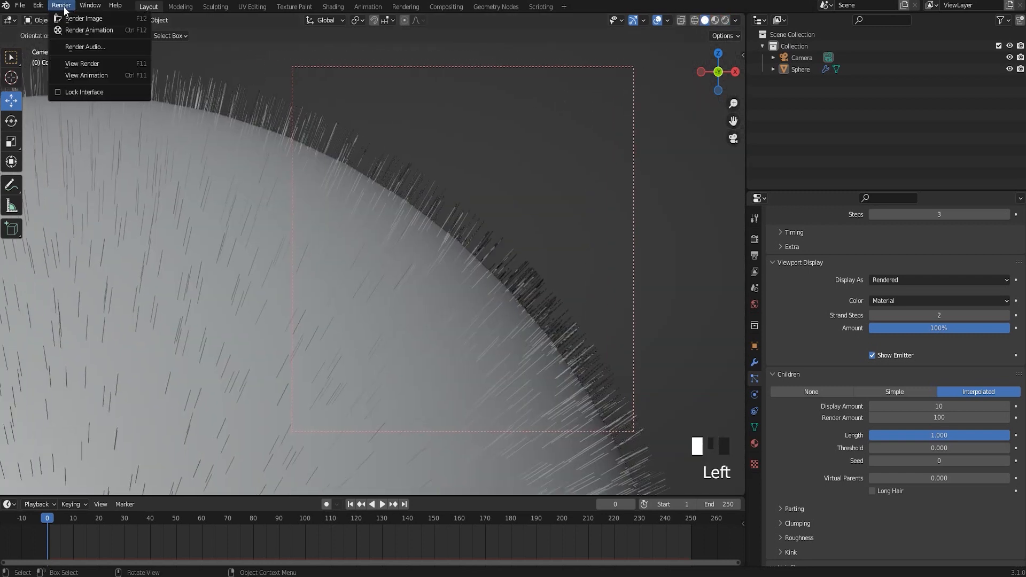
pyautogui.click(117, 20)
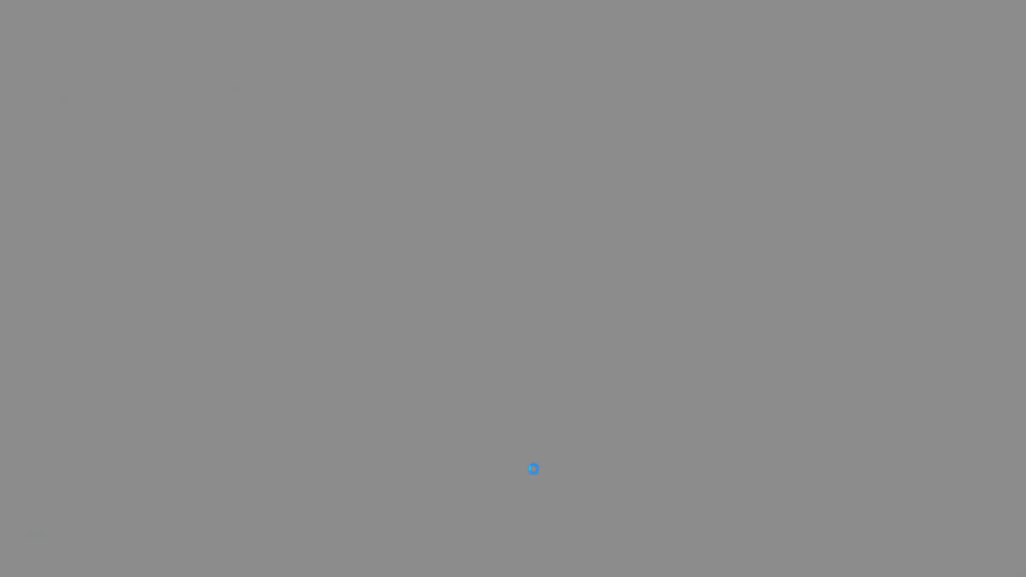
# - Examine the density of the child hairs along the sphere's edge in the render result, and close it
pyautogui.scroll(4, 545, 244)
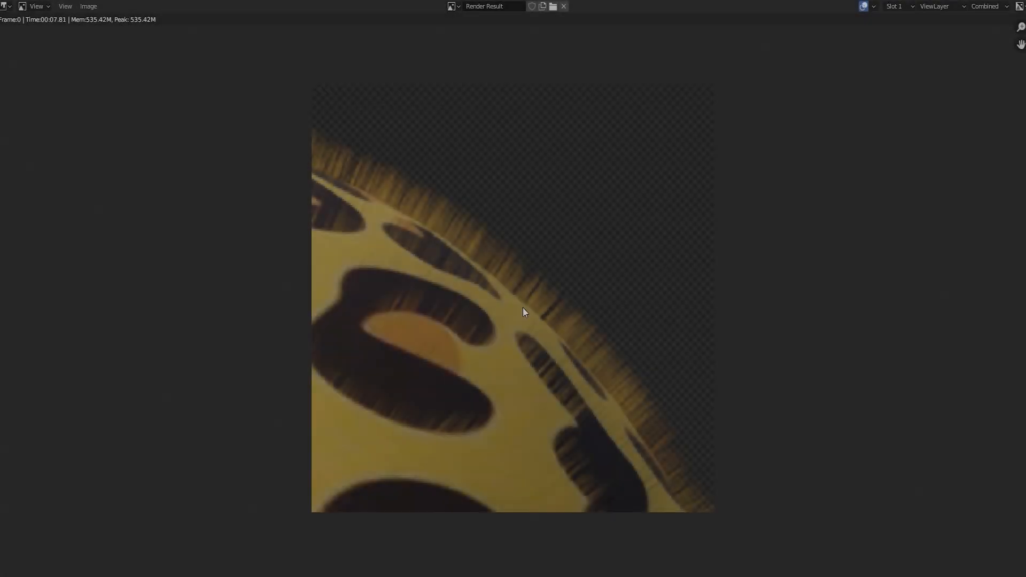
pyautogui.scroll(3, 524, 310)
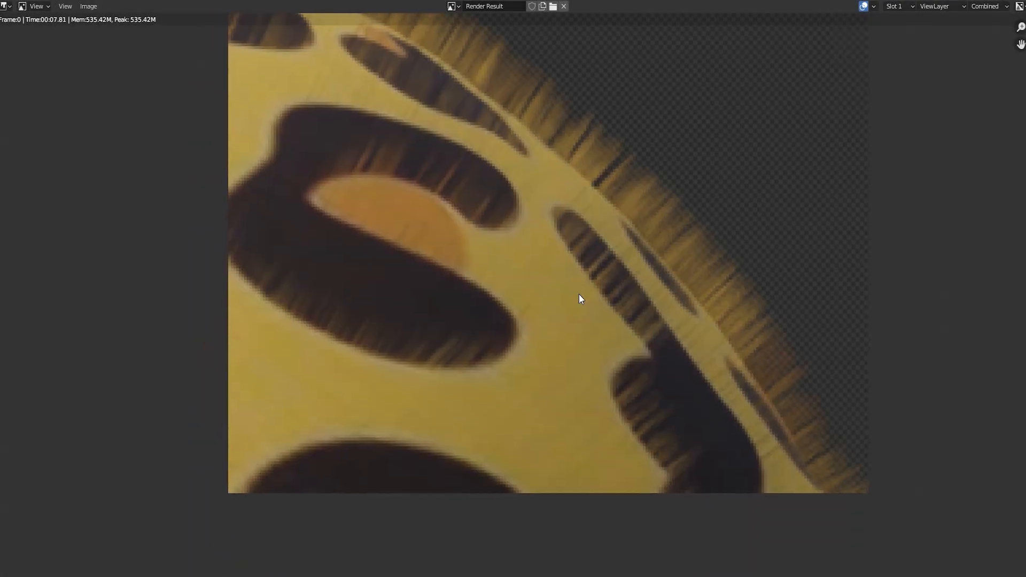
pyautogui.scroll(2, 611, 341)
pyautogui.moveTo(603, 309); pyautogui.dragTo(583, 412, button='middle')
pyautogui.scroll(-3, 598, 279)
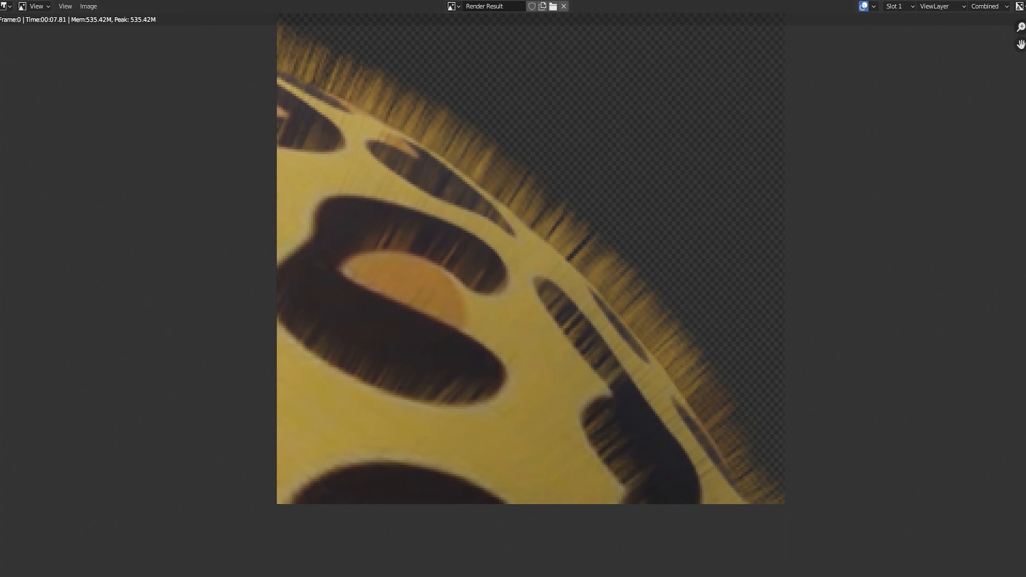
pyautogui.moveTo(715, 0)
pyautogui.mouseDown()
pyautogui.moveTo(711, 325)
pyautogui.moveTo(688, 429)
pyautogui.moveTo(640, 420)
pyautogui.moveTo(695, 1)
pyautogui.mouseUp()
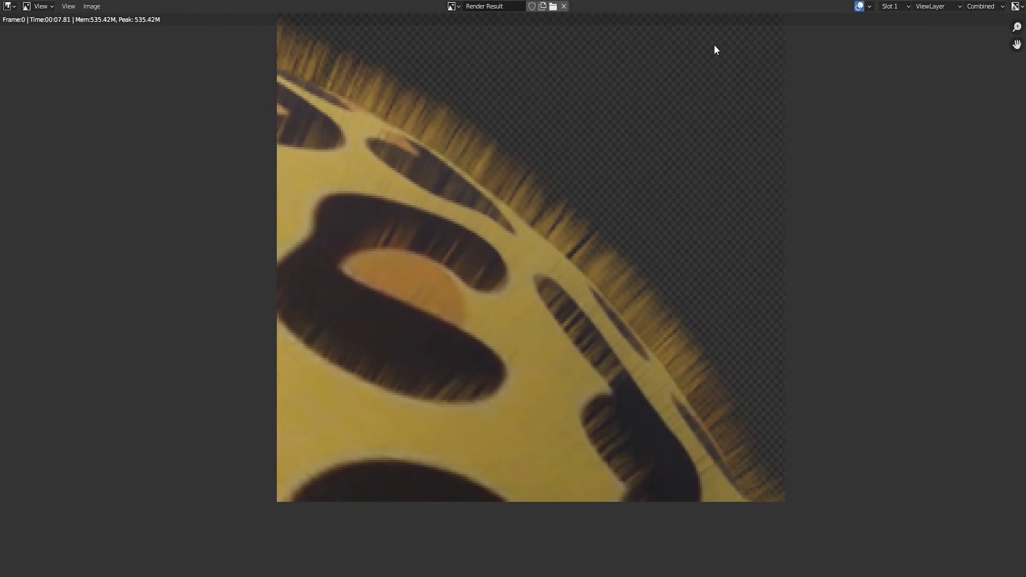
pyautogui.press('Escape')
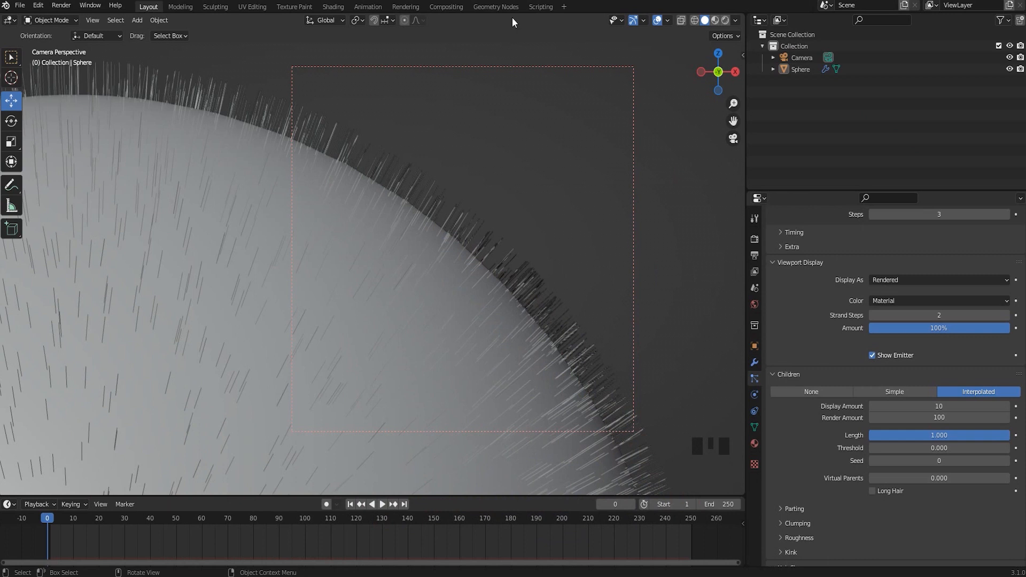
# - Return the viewport to rendered shading and compare it with the existing render result
pyautogui.click(726, 20)
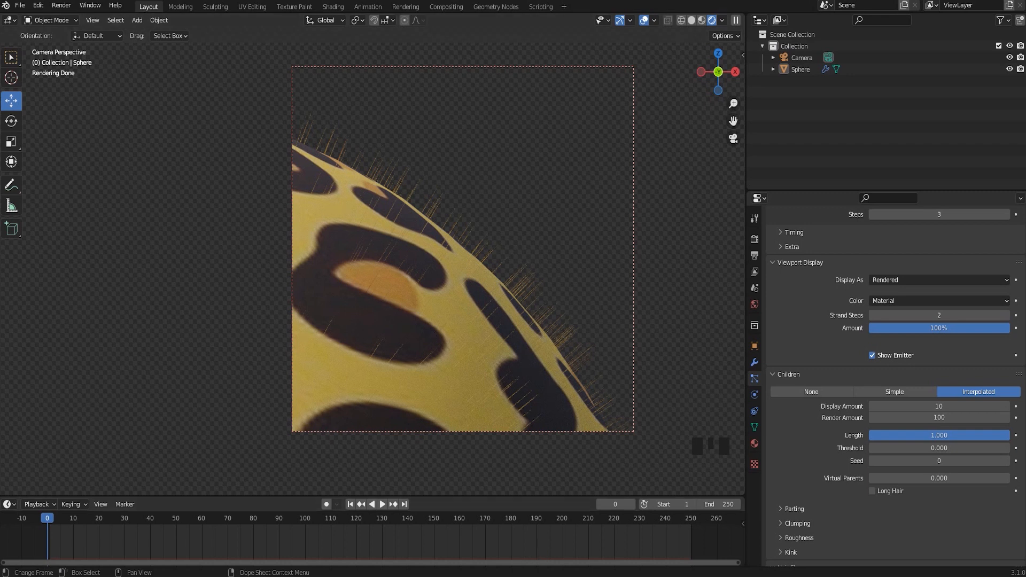
pyautogui.click(62, 5)
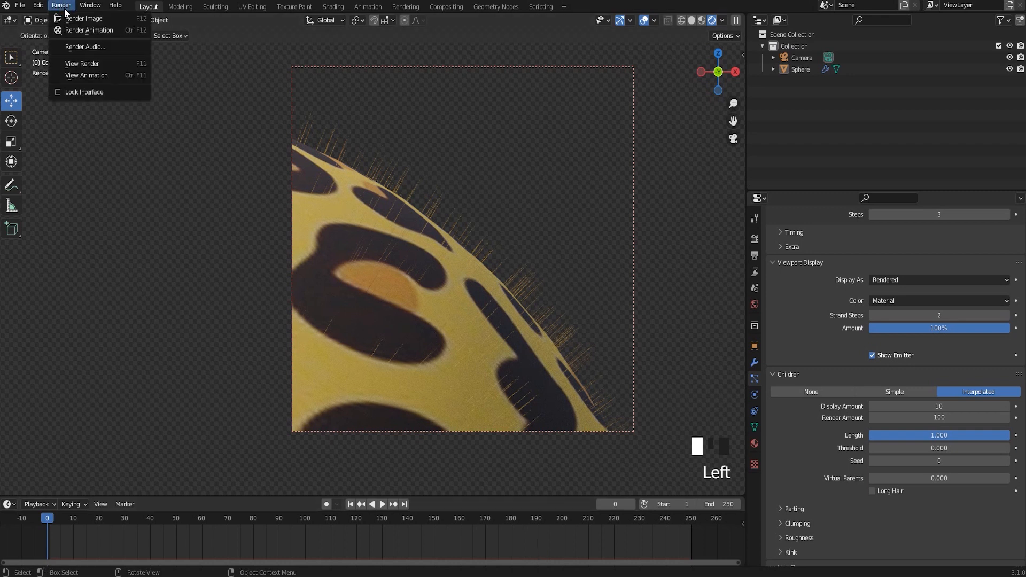
pyautogui.click(90, 64)
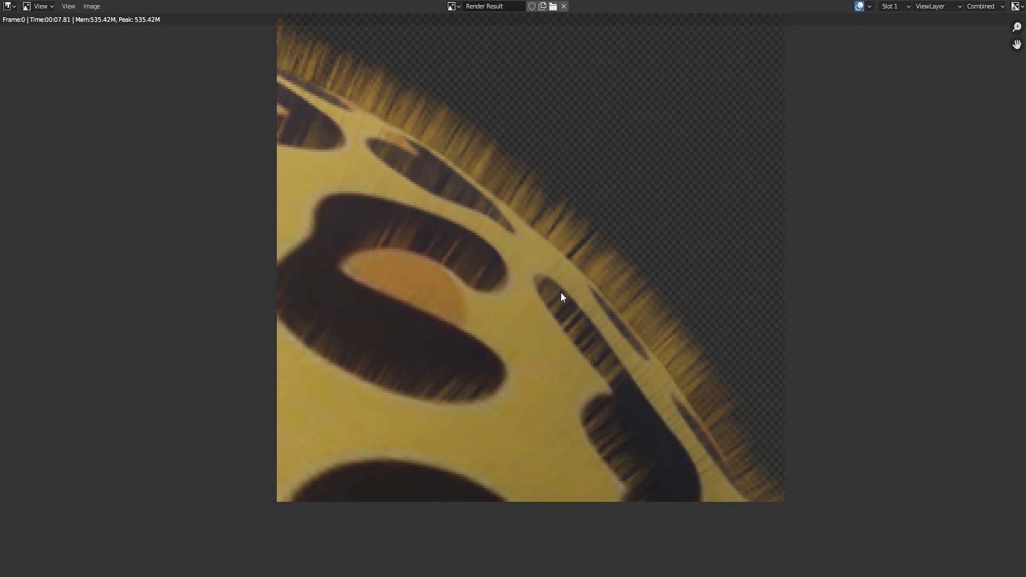
pyautogui.press('Escape')
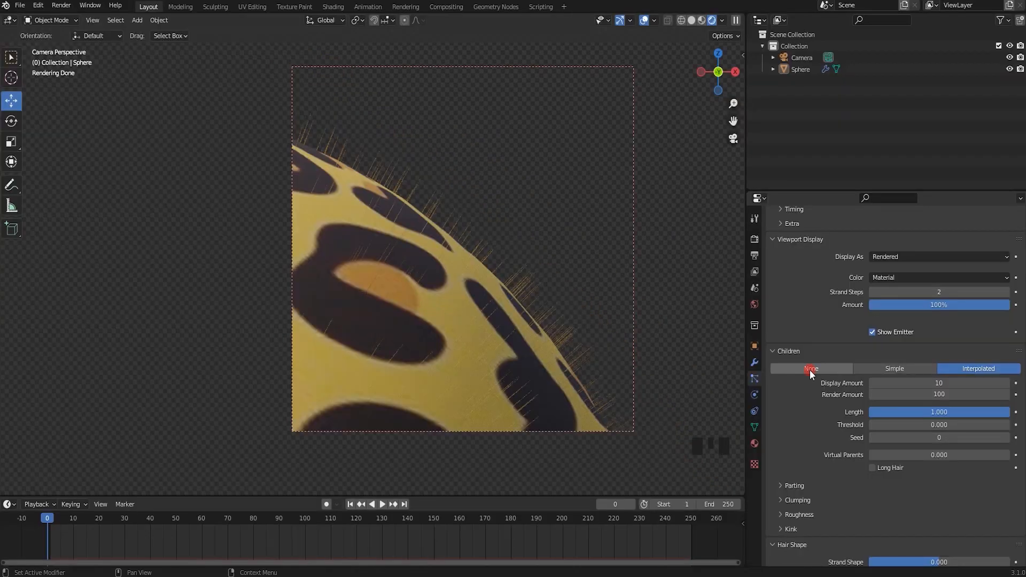
# - Set the hair's children to None and render the image to compare it with the viewport preview
pyautogui.click(827, 385)
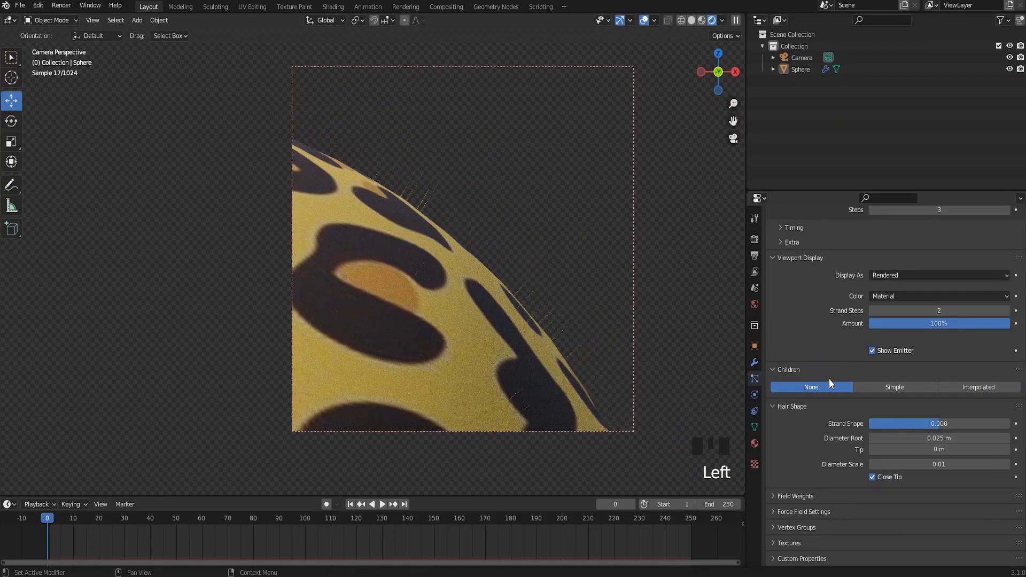
pyautogui.click(67, 6)
pyautogui.click(86, 19)
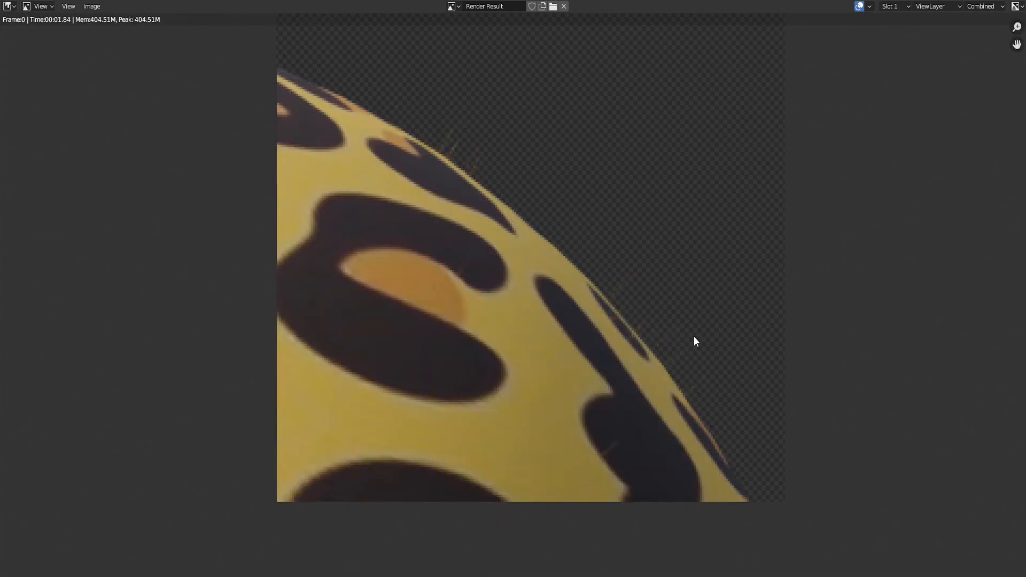
pyautogui.scroll(-2, 587, 263)
pyautogui.scroll(1, 400, 269)
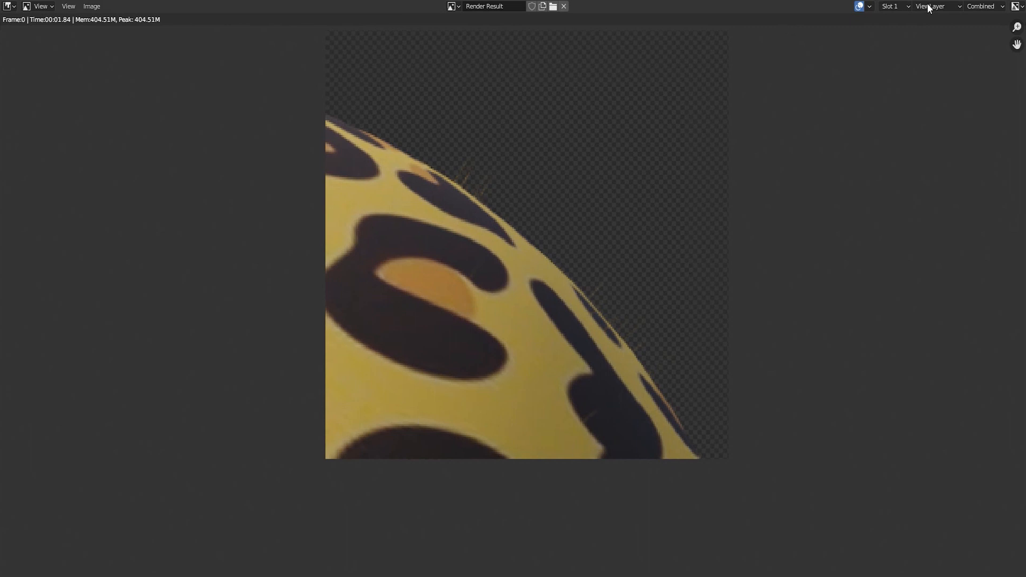
pyautogui.press('Escape')
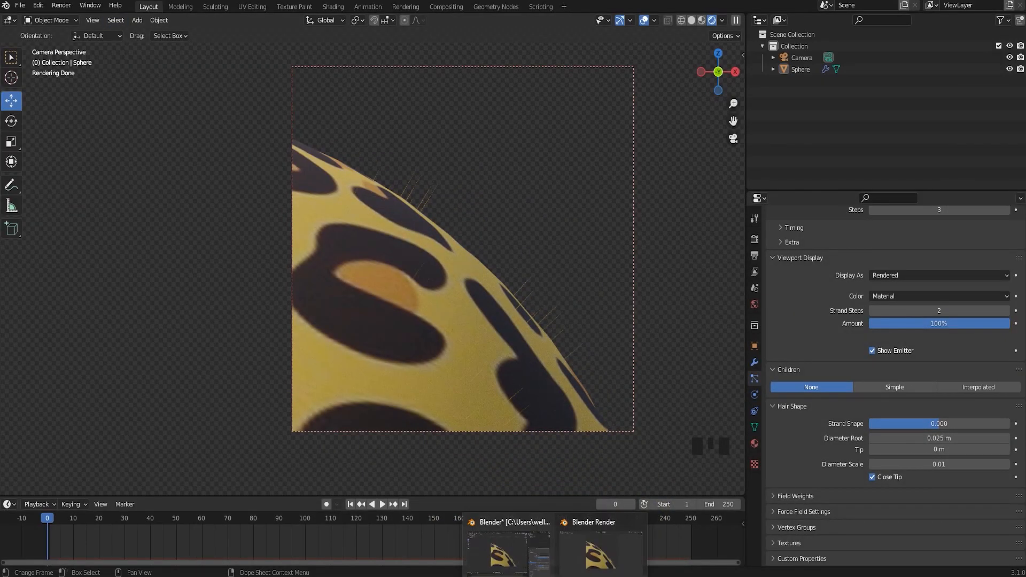
pyautogui.click(624, 565)
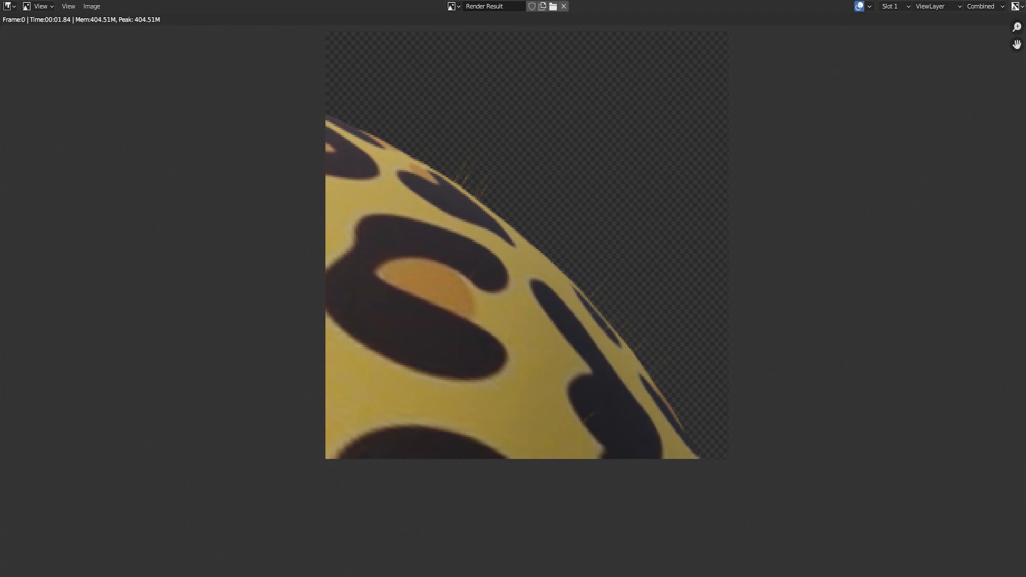
pyautogui.press('Escape')
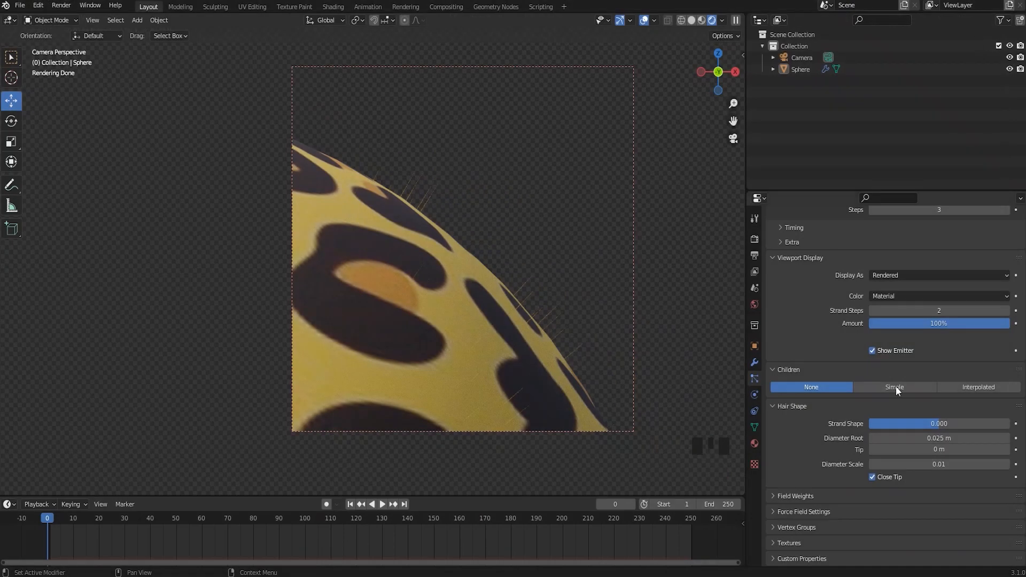
# - Switch the hair's children back to Interpolated and check the strands in the rendered viewport
pyautogui.click(977, 387)
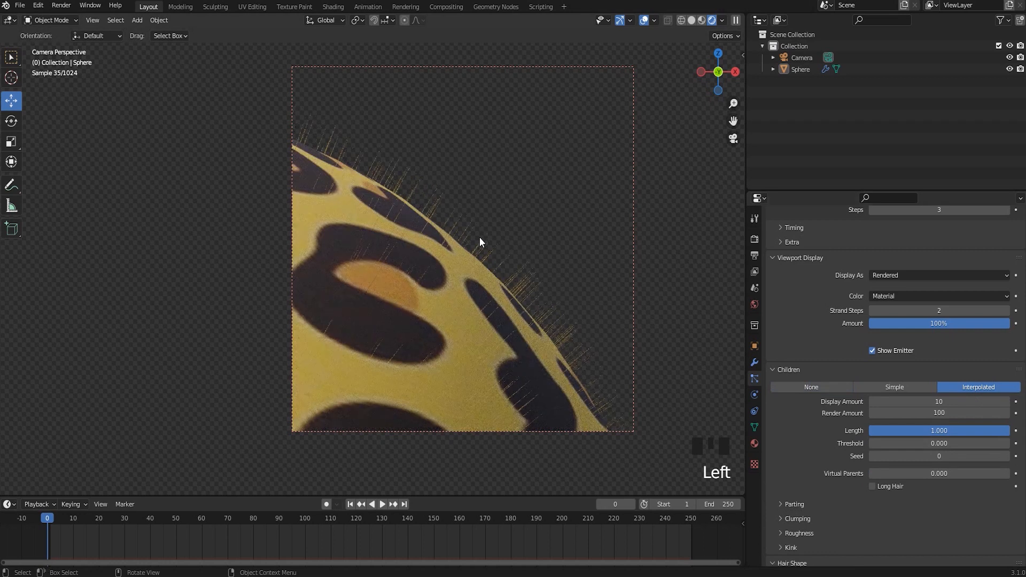
pyautogui.scroll(-5, 590, 284)
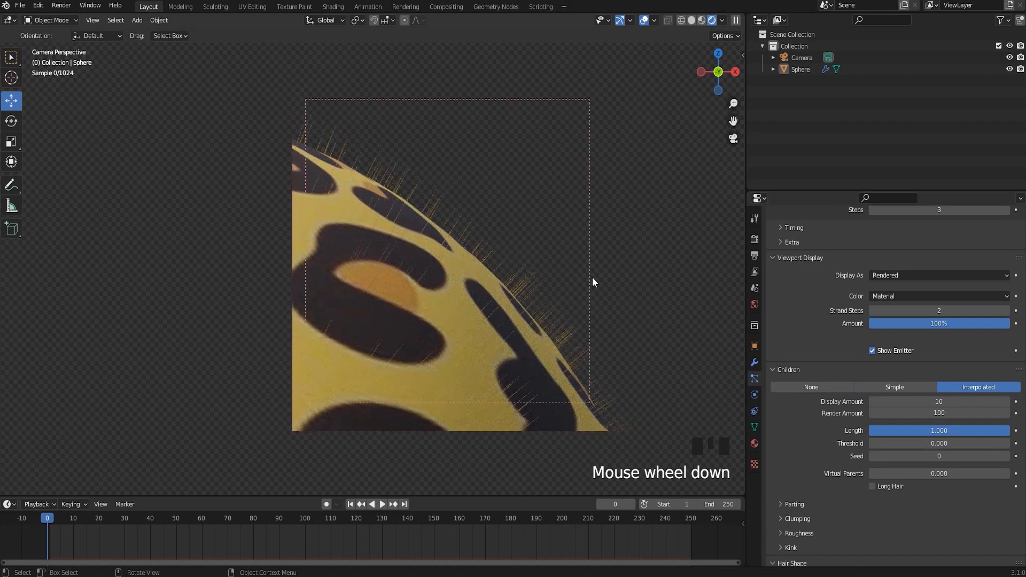
pyautogui.scroll(5, 370, 262)
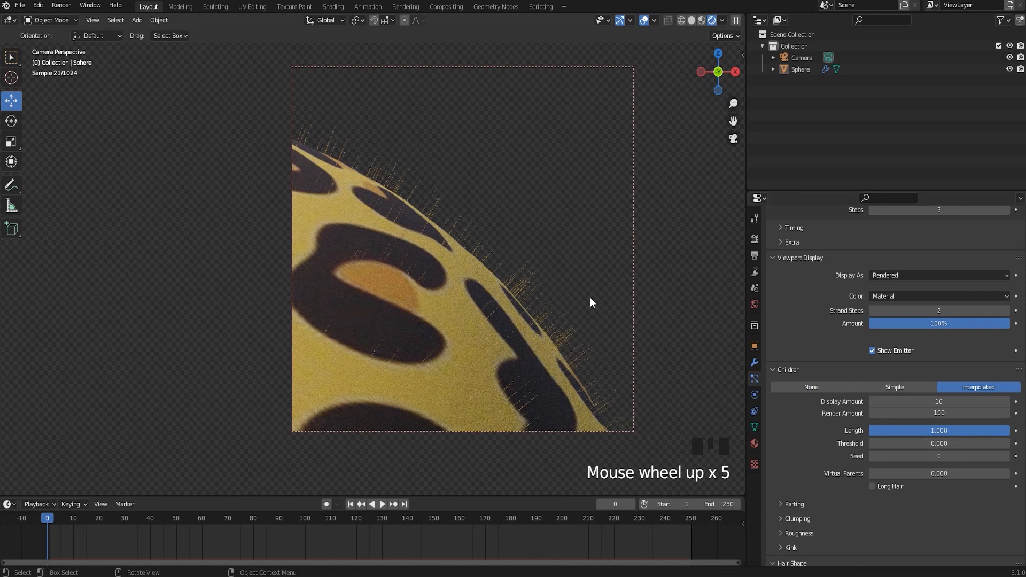
# - Set the hair emission number to 10000 and check the fur's density in the rendered viewport
pyautogui.scroll(8, 909, 392)
pyautogui.scroll(14, 904, 408)
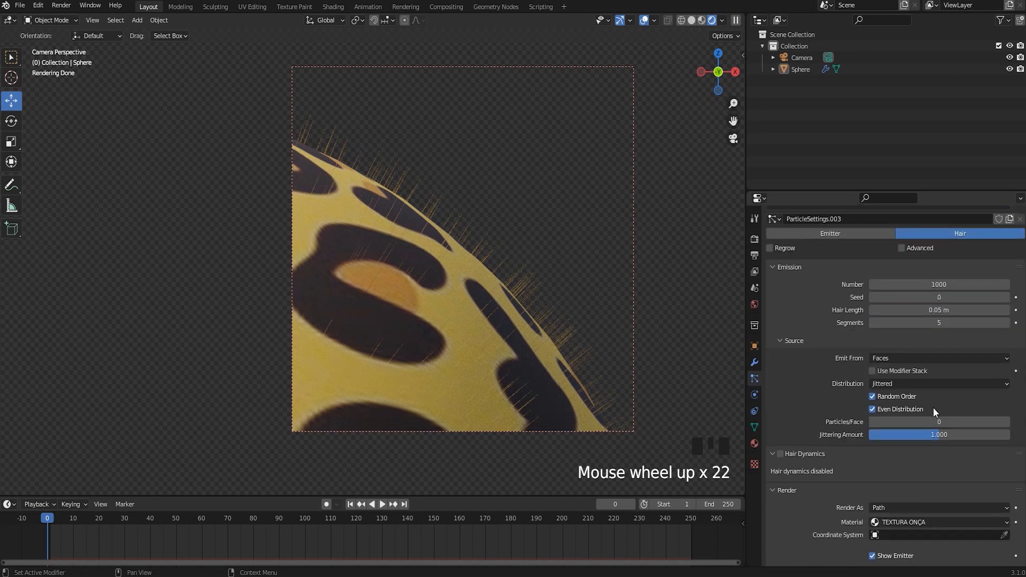
pyautogui.click(922, 353)
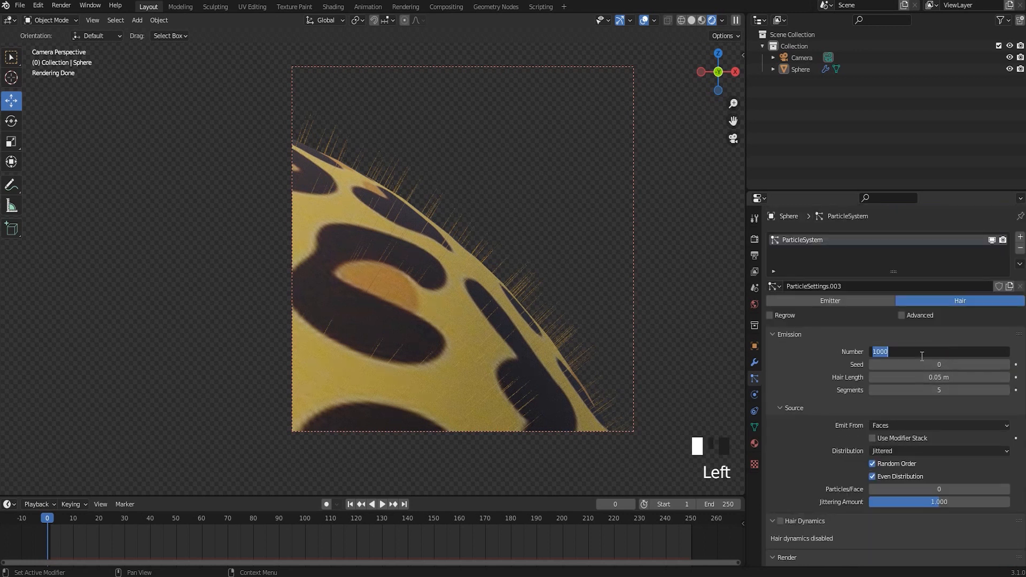
pyautogui.click(878, 351)
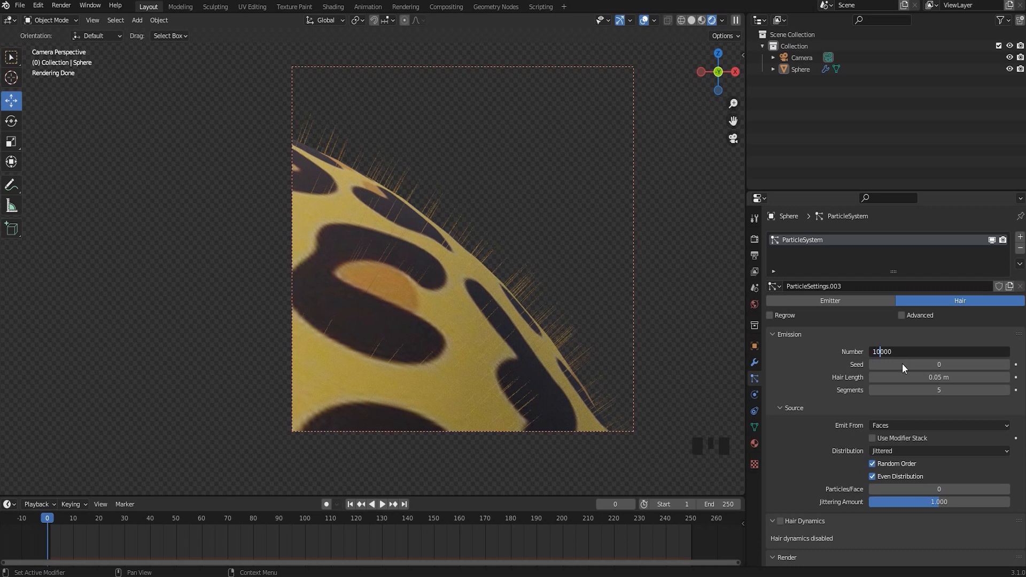
pyautogui.press('Return')
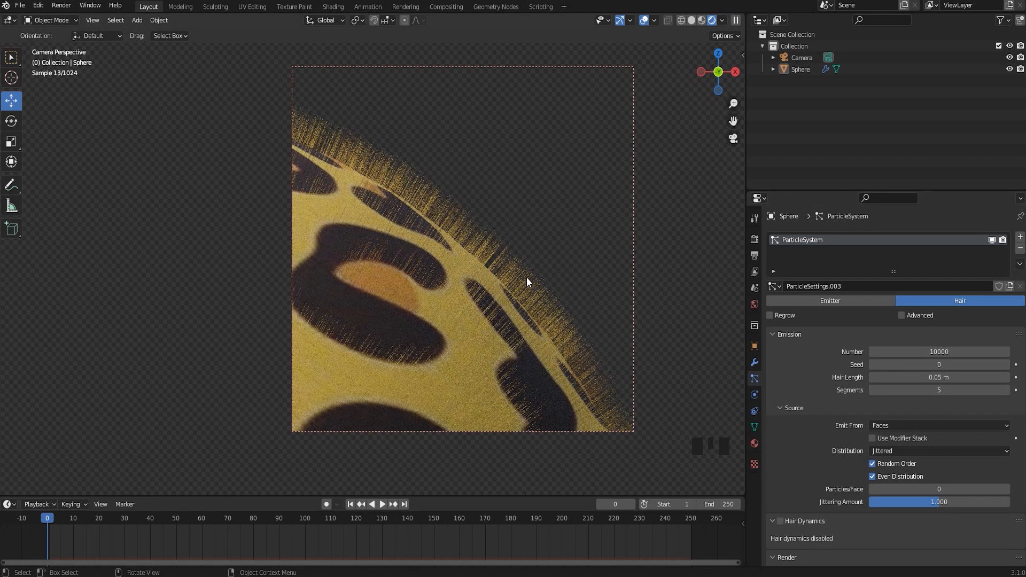
pyautogui.scroll(-3, 545, 187)
pyautogui.keyDown('shift'); pyautogui.moveTo(545, 187); pyautogui.dragTo(596, 163, button='middle'); pyautogui.keyUp('shift')
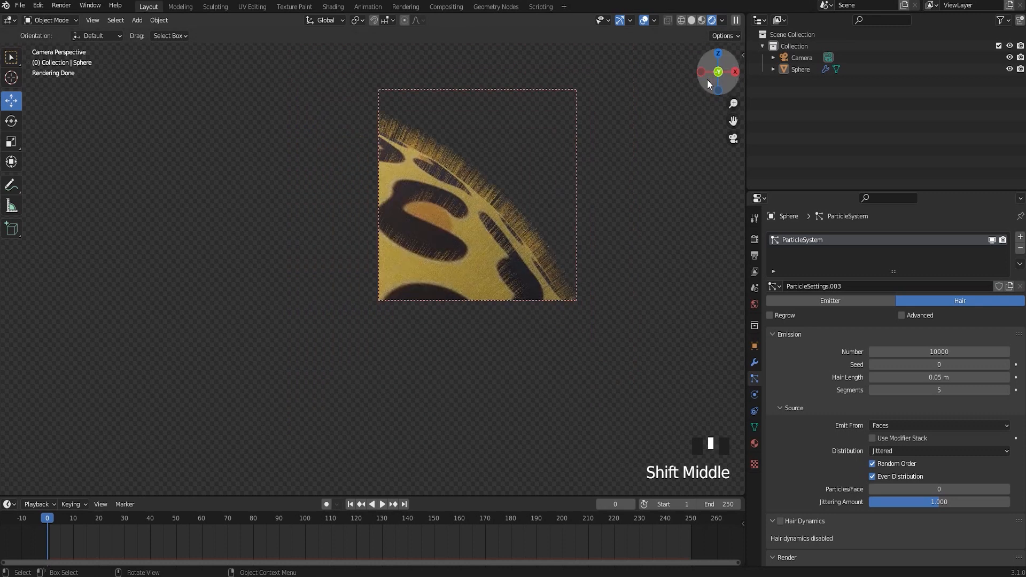
# - Switch the viewport to solid shading and enable Hair Dynamics on the sphere's hair particle system
pyautogui.click(692, 20)
pyautogui.scroll(-5, 532, 150)
pyautogui.keyDown('shift'); pyautogui.moveTo(443, 253); pyautogui.dragTo(535, 164, button='middle'); pyautogui.keyUp('shift')
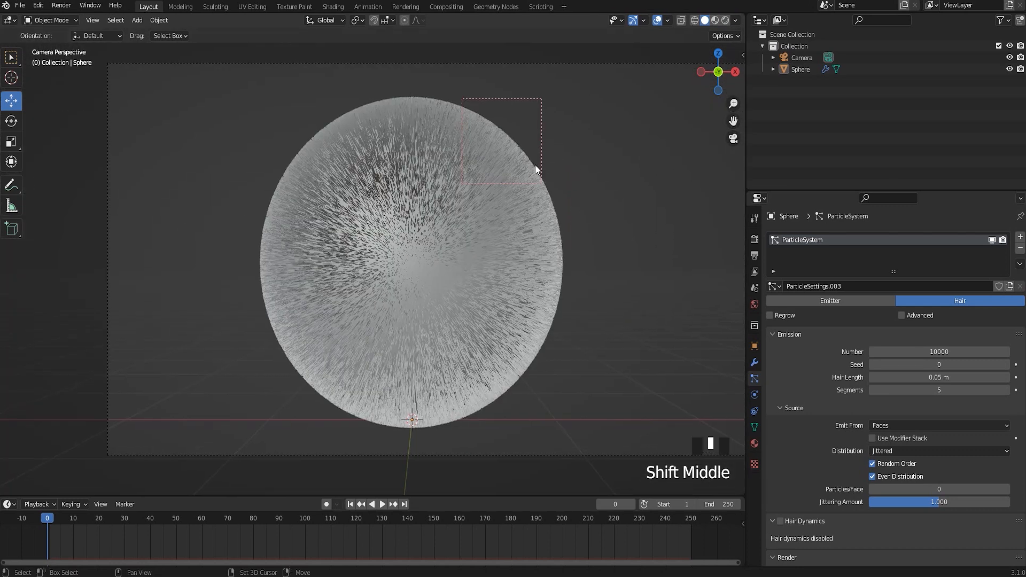
pyautogui.scroll(2, 486, 248)
pyautogui.keyDown('shift'); pyautogui.moveTo(486, 248); pyautogui.dragTo(486, 213, button='middle'); pyautogui.keyUp('shift')
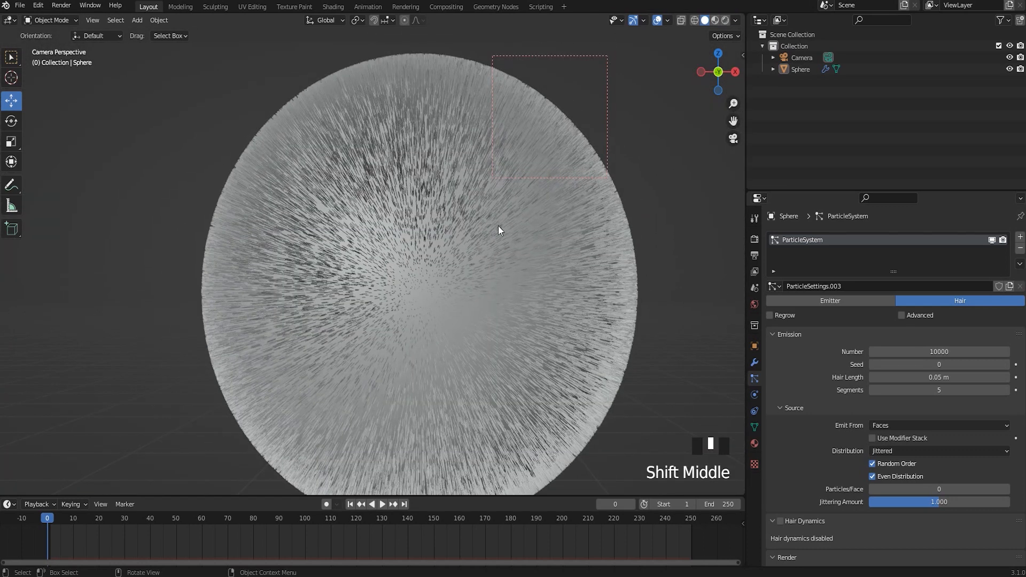
pyautogui.scroll(-4, 898, 341)
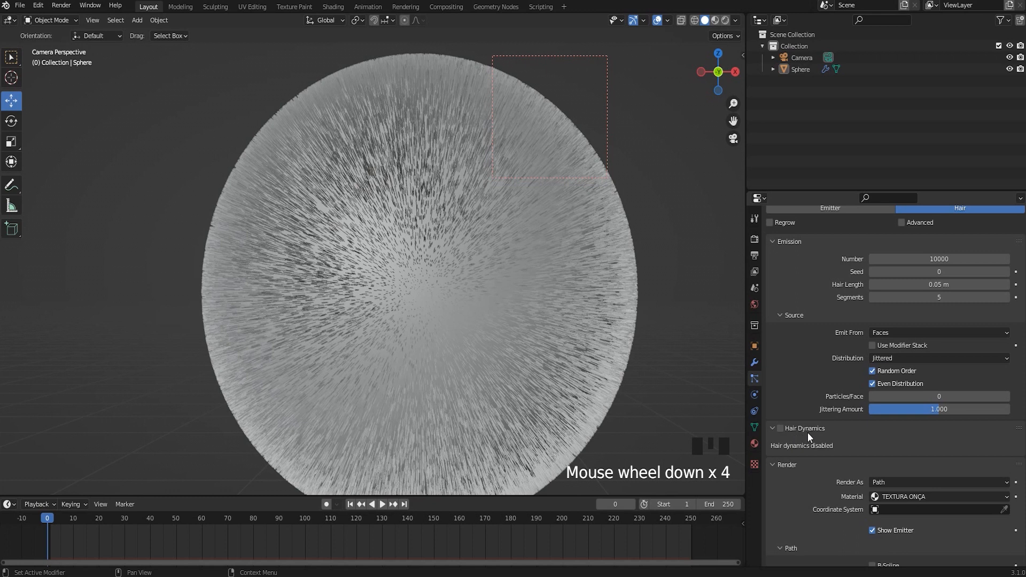
pyautogui.click(781, 428)
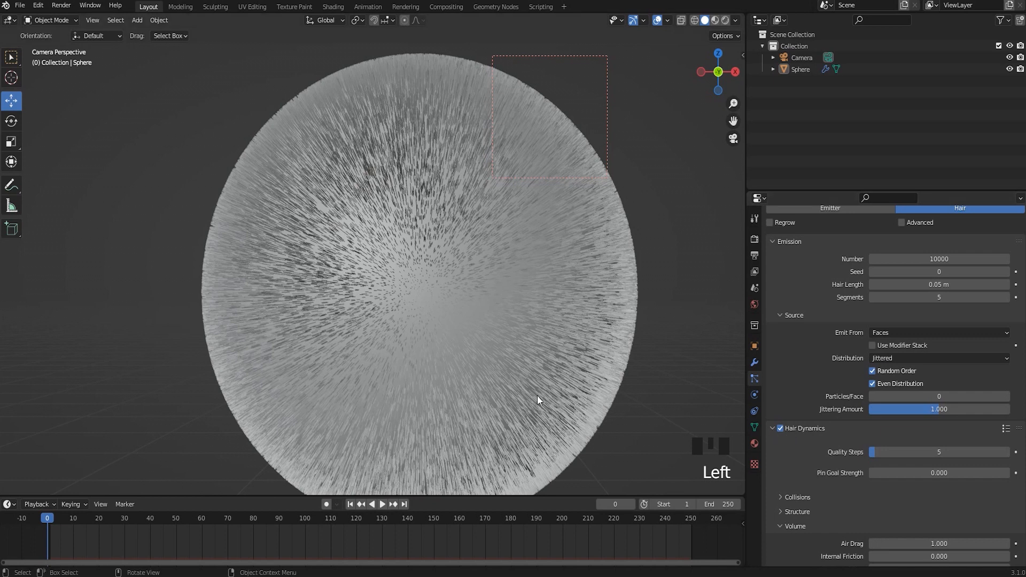
# - Play the hair simulation, stop it at frame 7 and examine the drooping strands along the sphere's edge
pyautogui.click(383, 505)
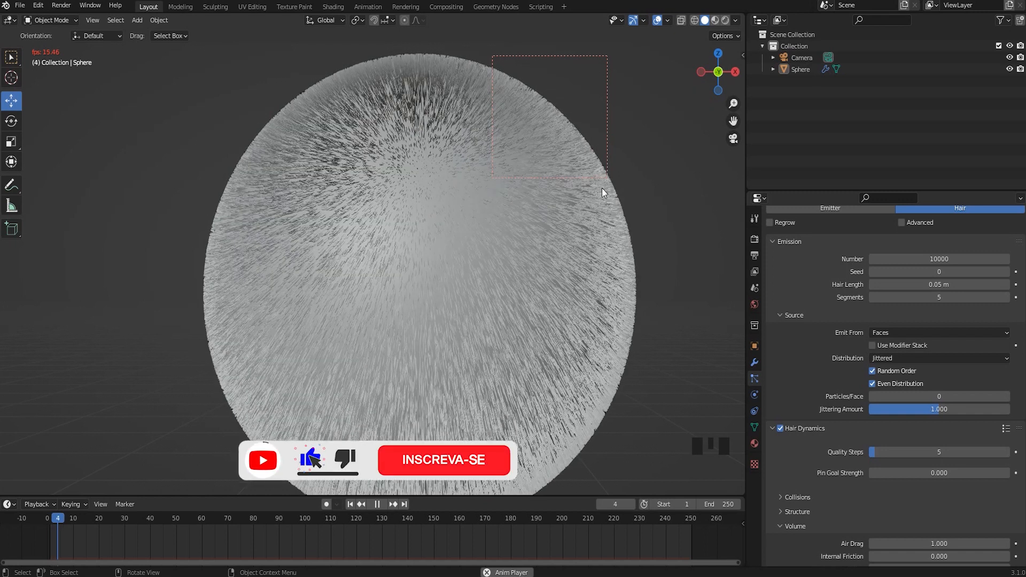
pyautogui.click(377, 504)
pyautogui.scroll(2, 594, 211)
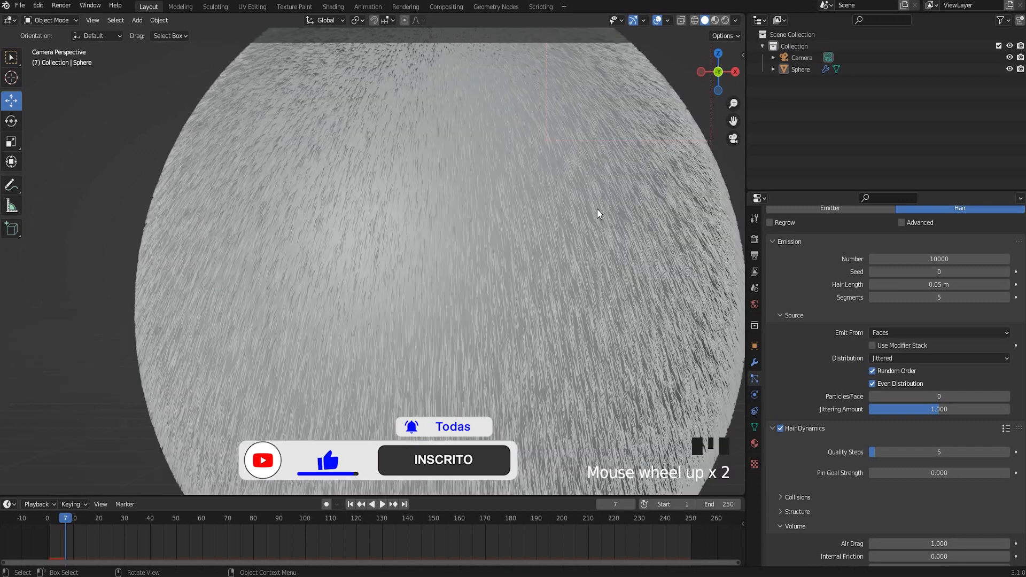
pyautogui.keyDown('shift'); pyautogui.moveTo(594, 211); pyautogui.dragTo(518, 289, button='middle'); pyautogui.keyUp('shift')
pyautogui.scroll(4, 554, 245)
pyautogui.keyDown('shift'); pyautogui.moveTo(555, 245); pyautogui.dragTo(444, 271, button='middle'); pyautogui.keyUp('shift')
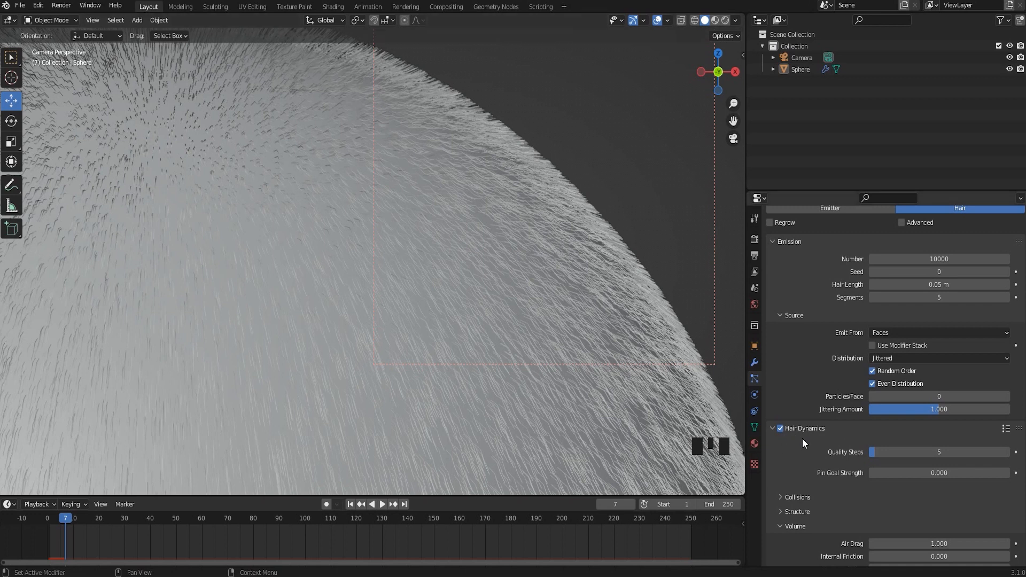
pyautogui.scroll(5, 877, 425)
pyautogui.scroll(-4, 473, 203)
pyautogui.keyDown('shift'); pyautogui.moveTo(473, 203); pyautogui.dragTo(364, 237, button='middle'); pyautogui.keyUp('shift')
pyautogui.scroll(4, 396, 223)
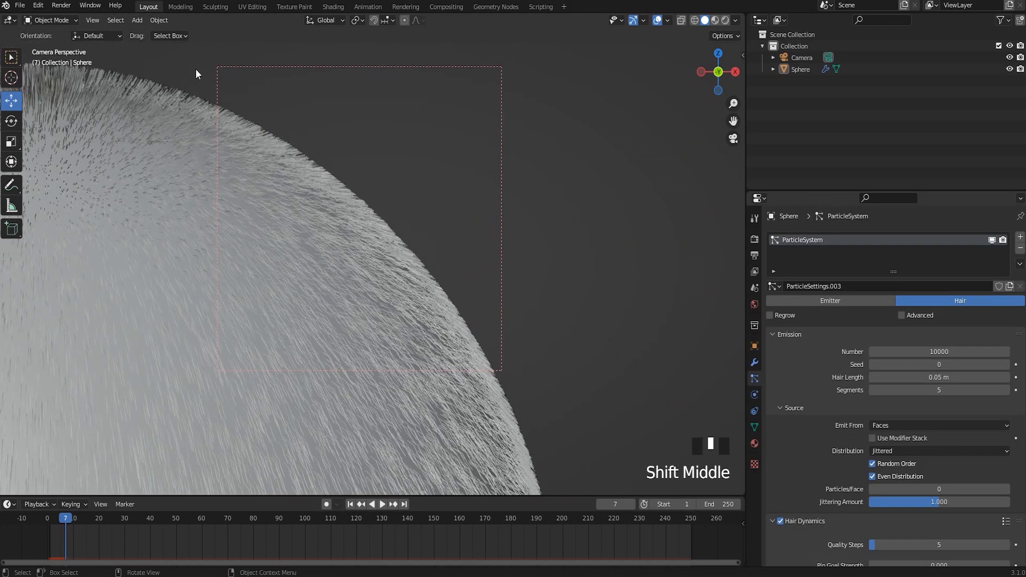
# - Render the current frame as an image and inspect the fur up close in the render result
pyautogui.click(60, 6)
pyautogui.click(69, 18)
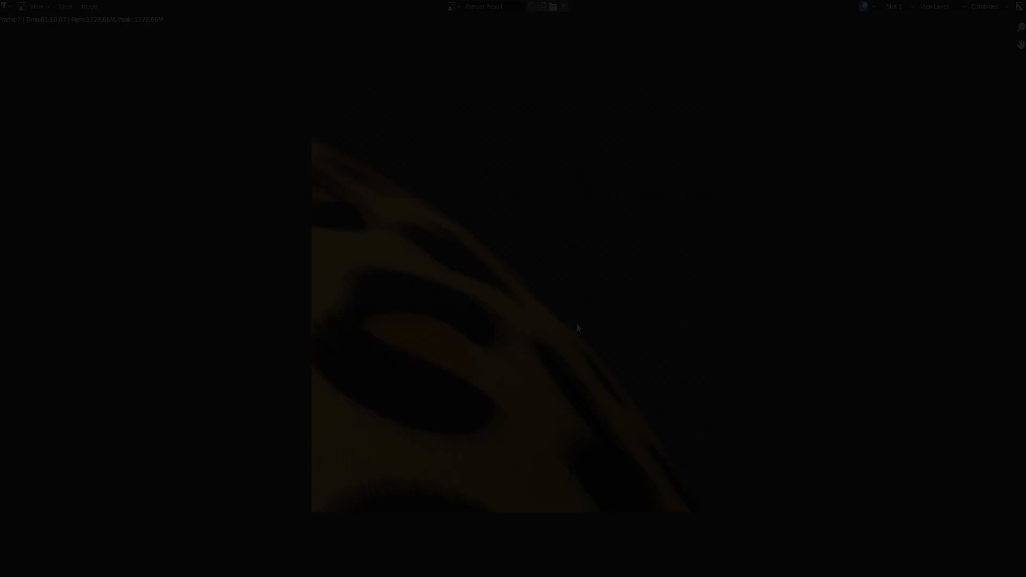
pyautogui.scroll(-3, 625, 326)
pyautogui.scroll(5, 625, 326)
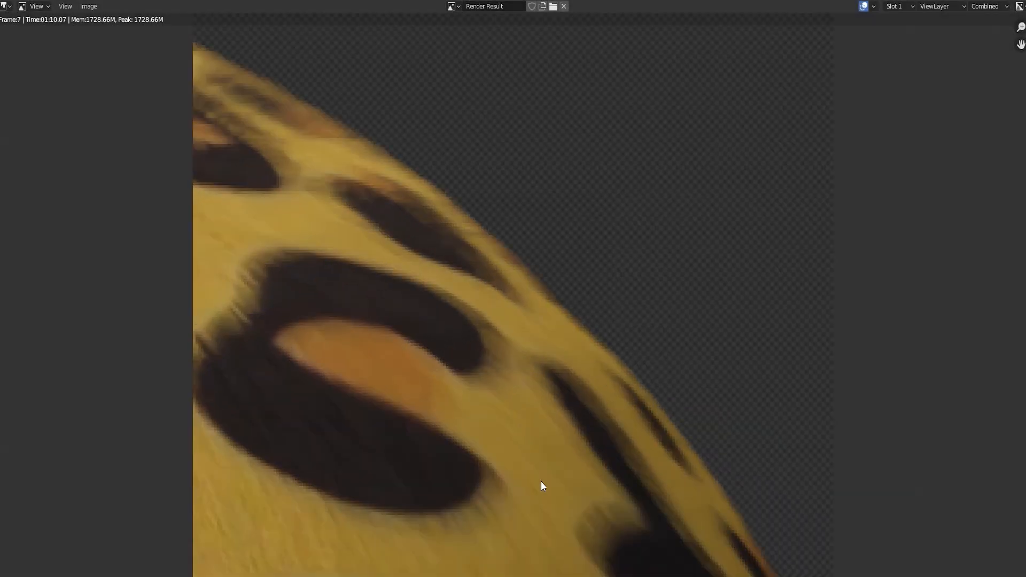
pyautogui.moveTo(494, 437); pyautogui.dragTo(540, 320, button='middle')
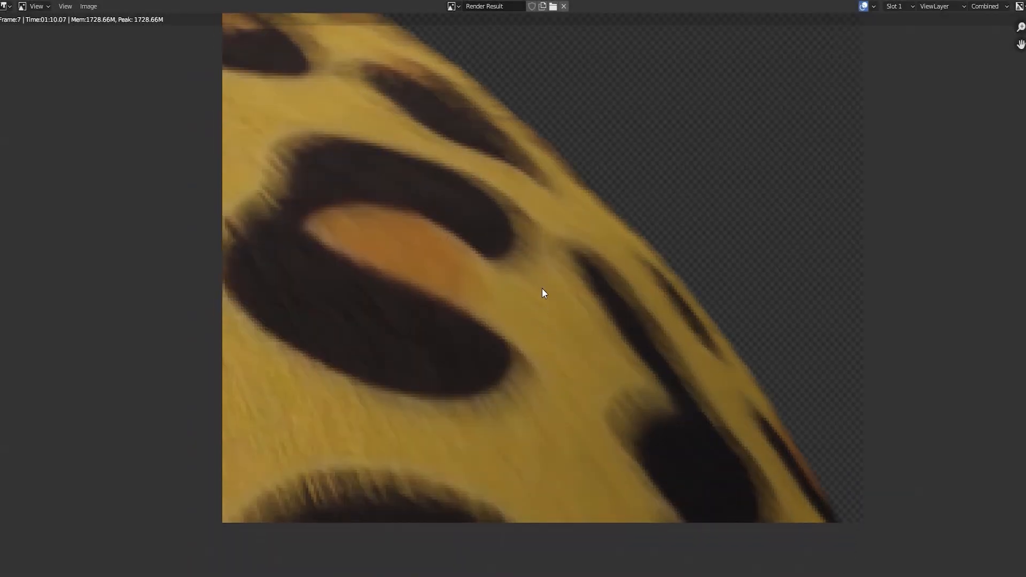
pyautogui.scroll(-2, 547, 286)
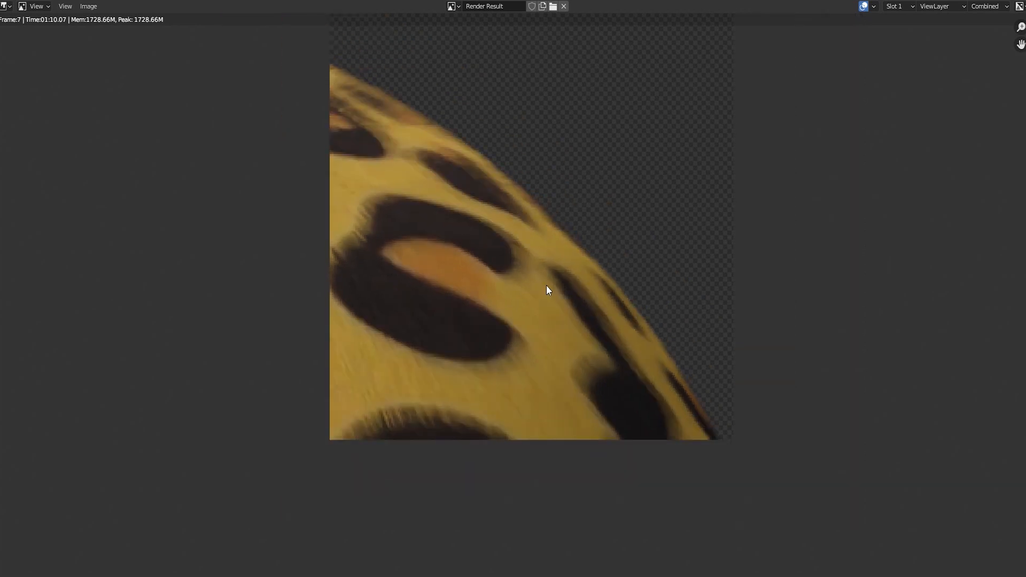
pyautogui.scroll(2, 571, 357)
pyautogui.moveTo(570, 357); pyautogui.dragTo(560, 373, button='middle')
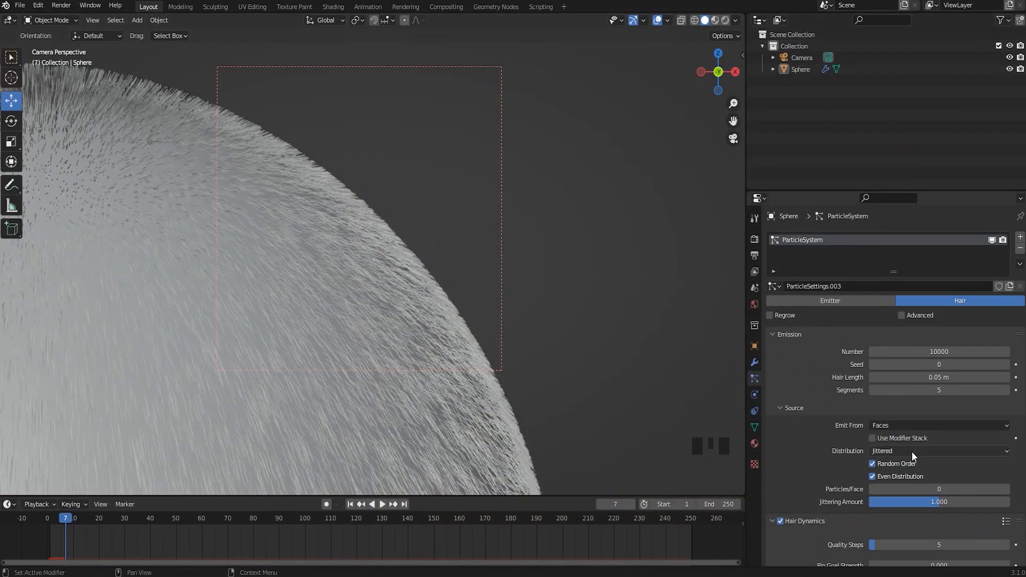
# - Return the viewport to rendered shading and compare the simulated fur with the existing render result
pyautogui.scroll(2, 912, 438)
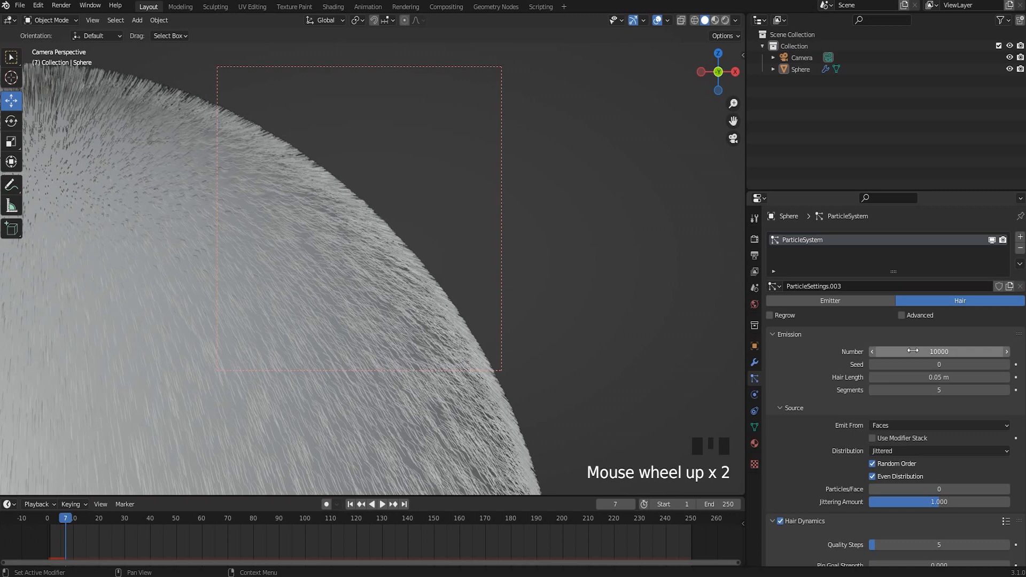
pyautogui.moveTo(936, 364); pyautogui.dragTo(935, 362)
pyautogui.scroll(-20, 941, 367)
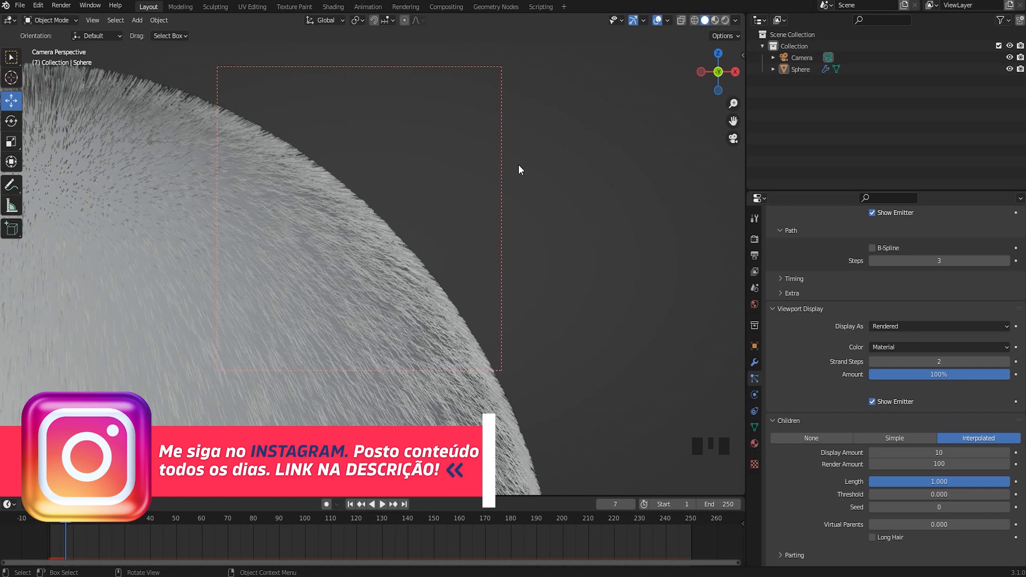
pyautogui.click(725, 20)
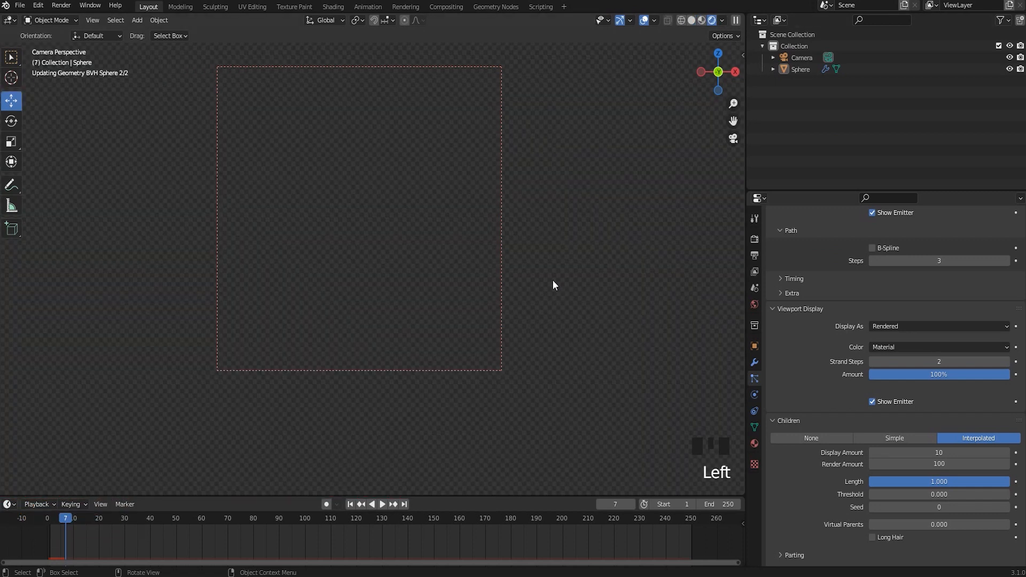
pyautogui.scroll(2, 377, 342)
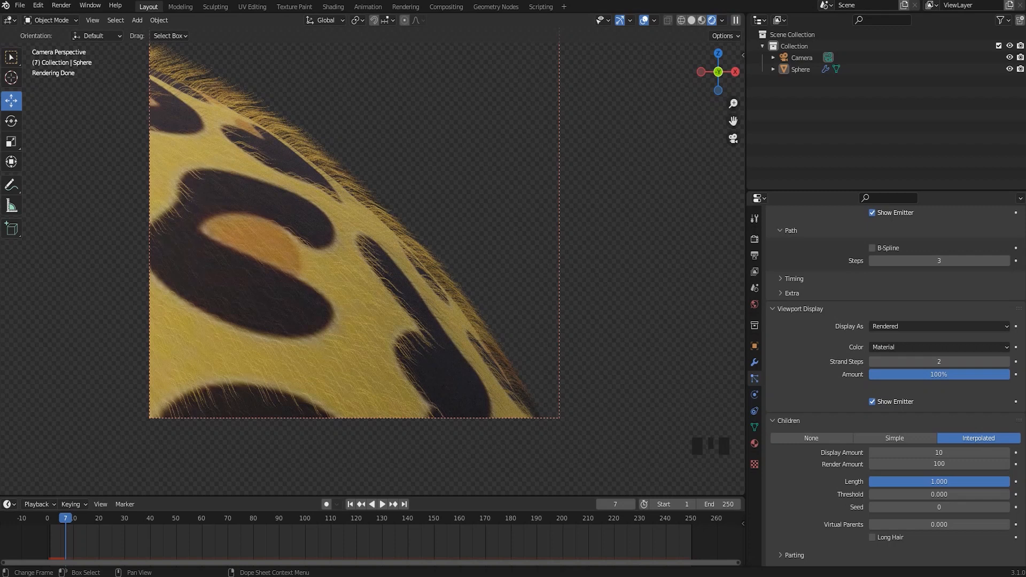
pyautogui.press('F12')
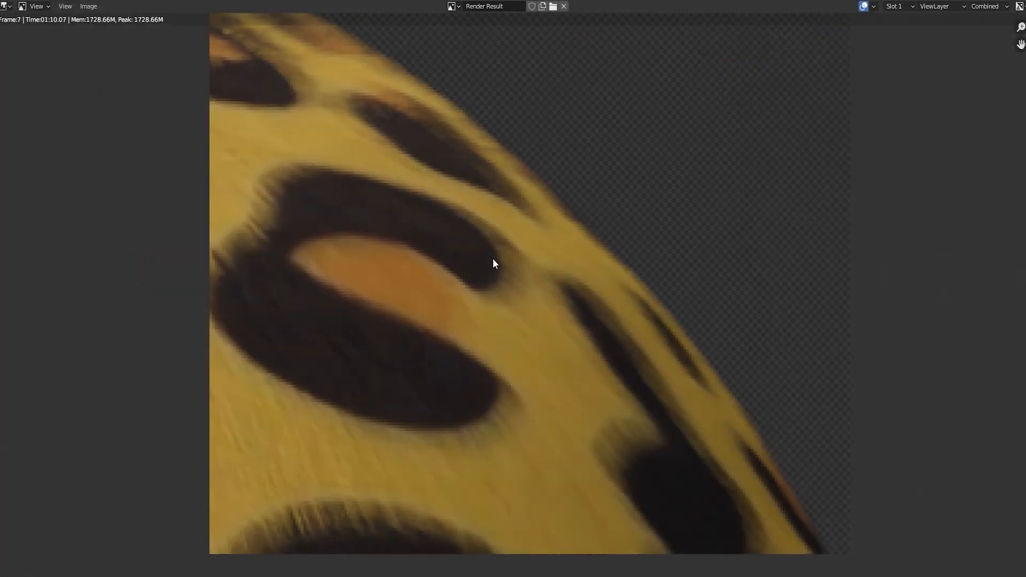
pyautogui.scroll(-3, 512, 316)
pyautogui.scroll(1, 552, 346)
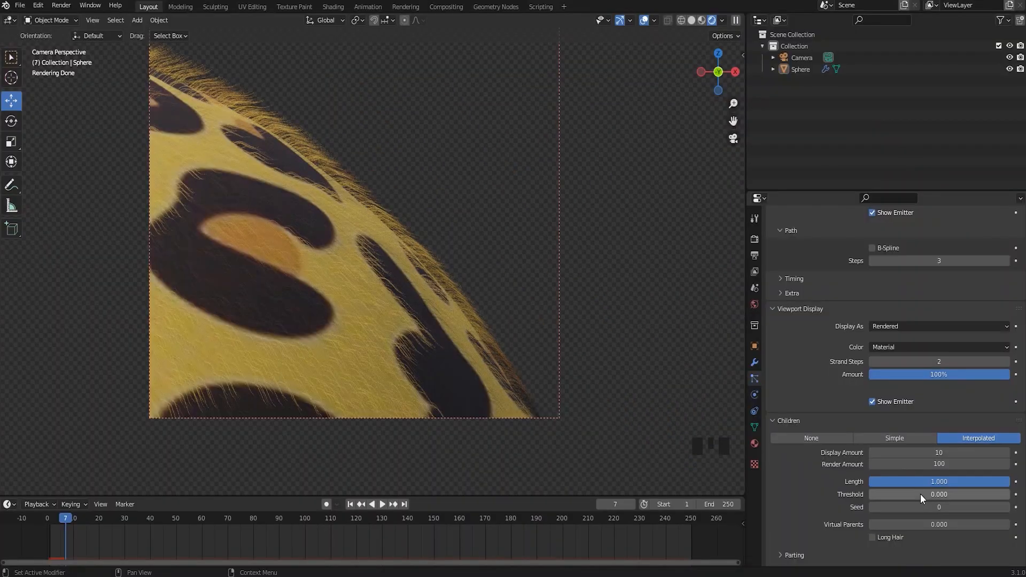
# - Review the hair particle system's emission, dynamics, render, viewport display, children and hair shape settings
pyautogui.scroll(18, 936, 486)
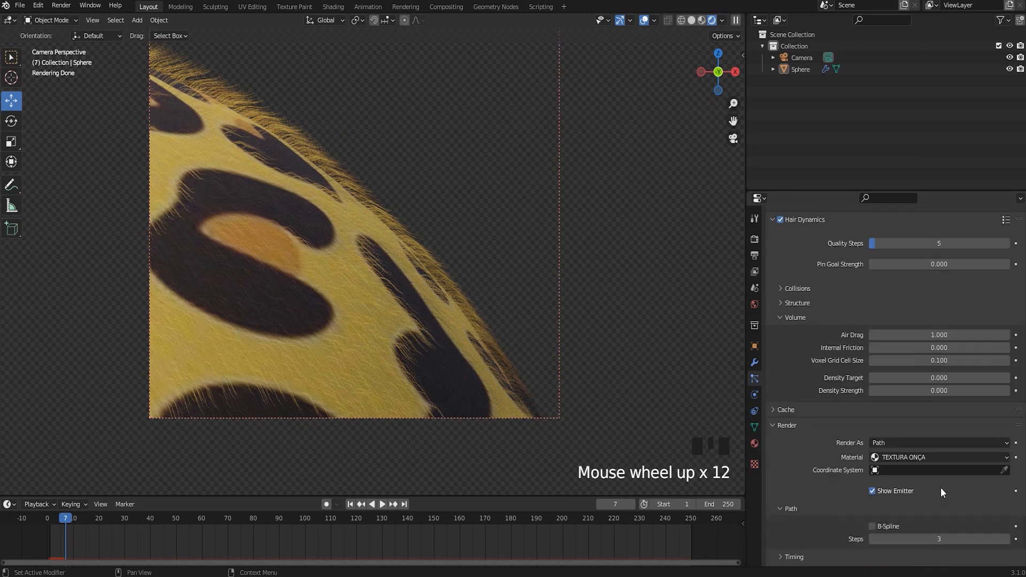
pyautogui.scroll(13, 941, 489)
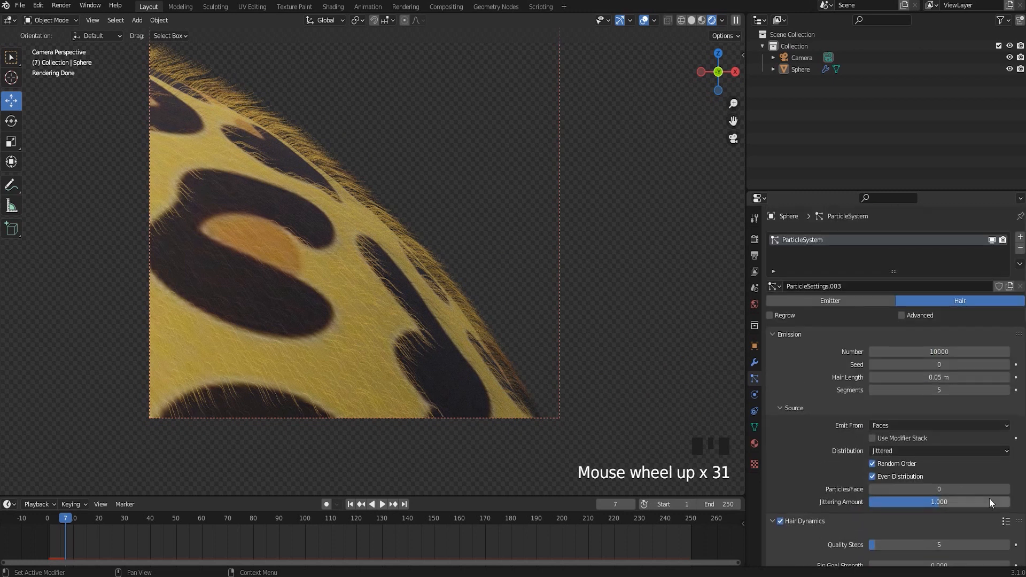
pyautogui.scroll(-3, 964, 373)
pyautogui.scroll(2, 959, 366)
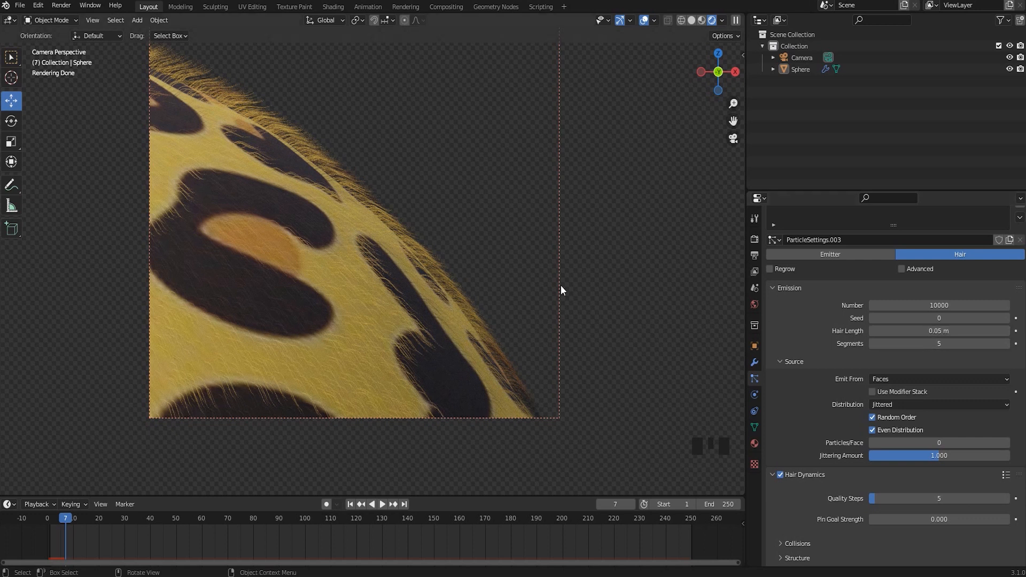
pyautogui.scroll(4, 514, 314)
pyautogui.scroll(-2, 966, 376)
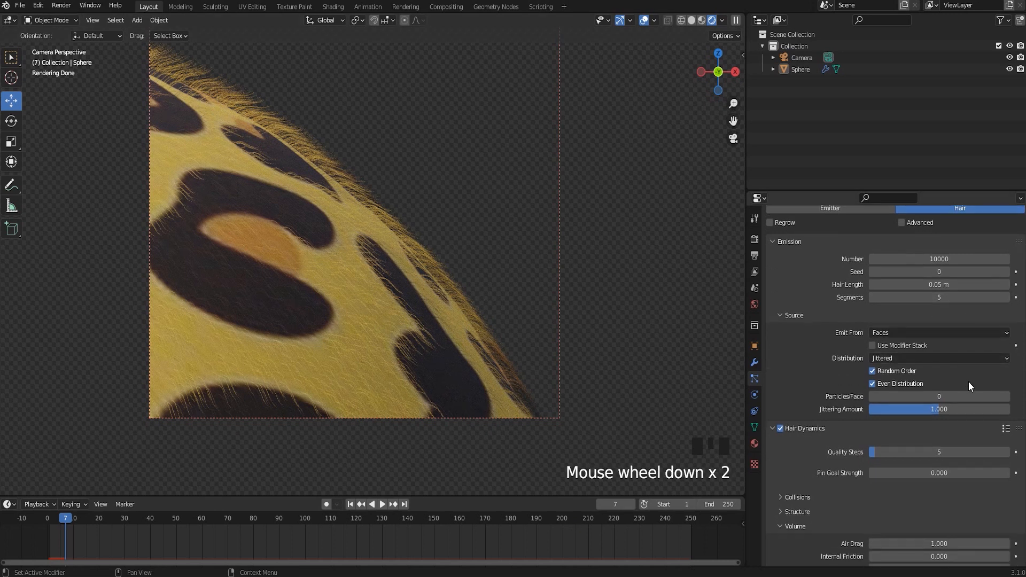
pyautogui.scroll(-4, 971, 364)
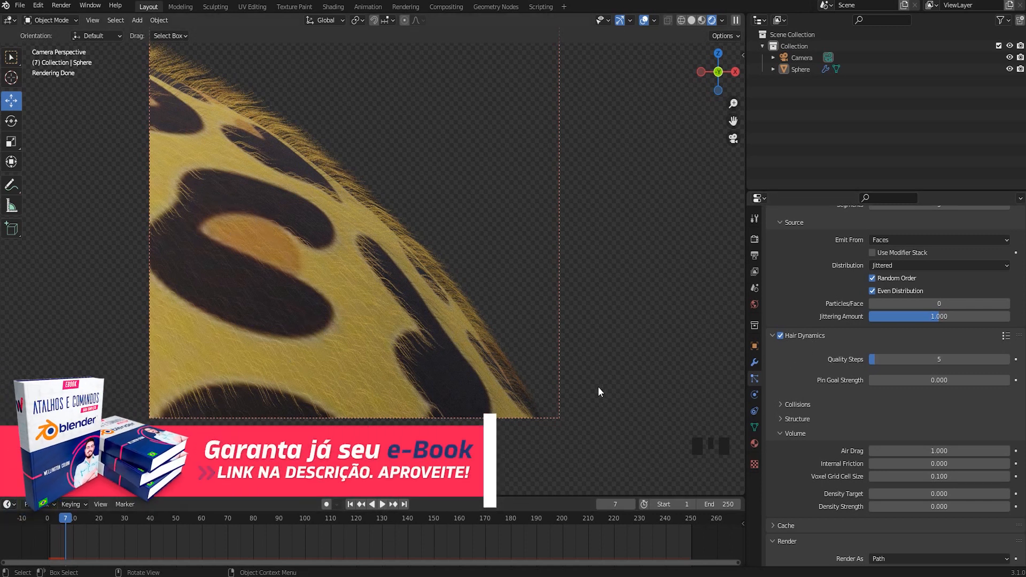
pyautogui.scroll(-12, 924, 374)
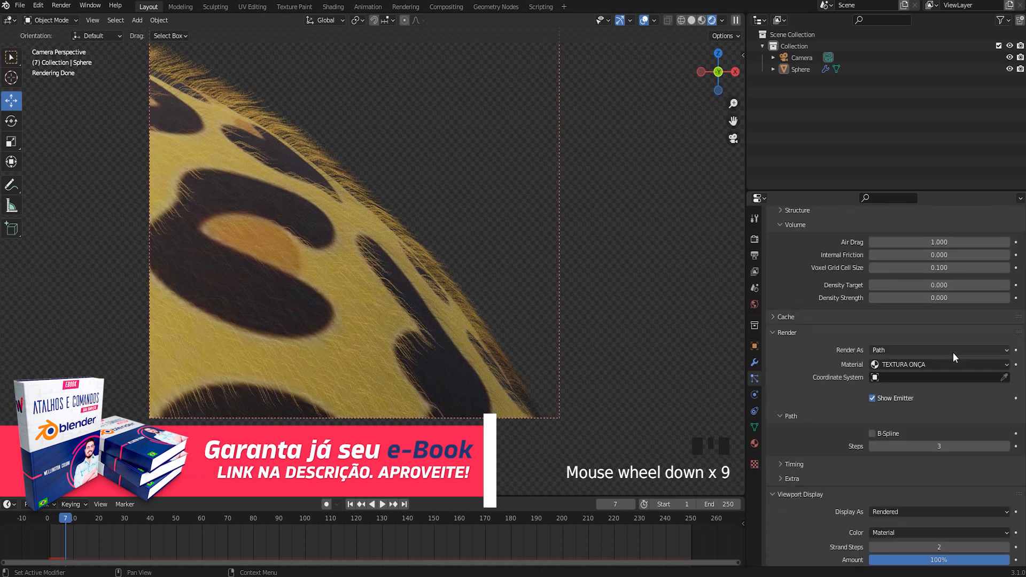
pyautogui.scroll(-7, 959, 340)
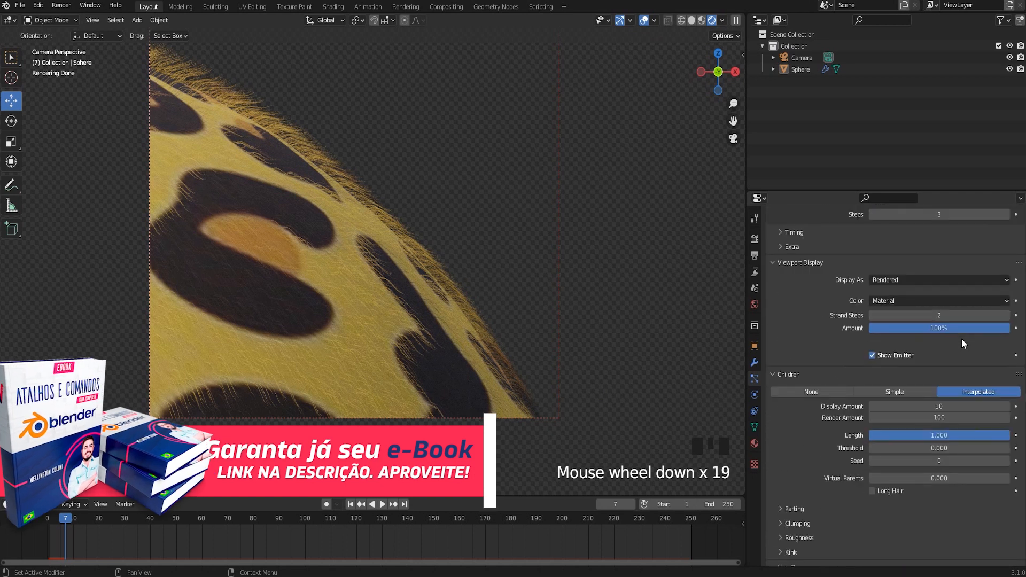
pyautogui.scroll(-2, 930, 401)
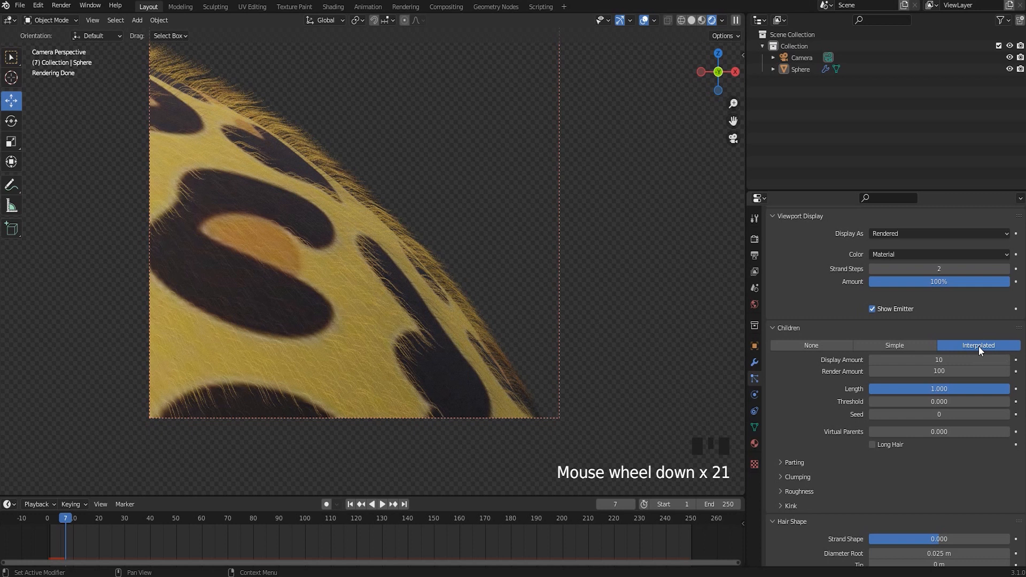
pyautogui.scroll(-5, 897, 402)
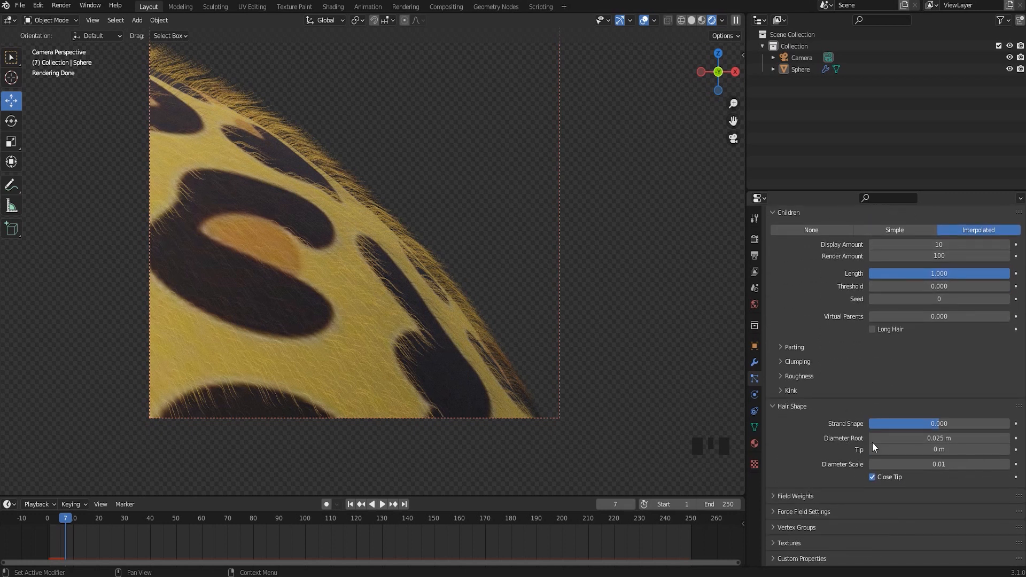
pyautogui.scroll(12, 892, 436)
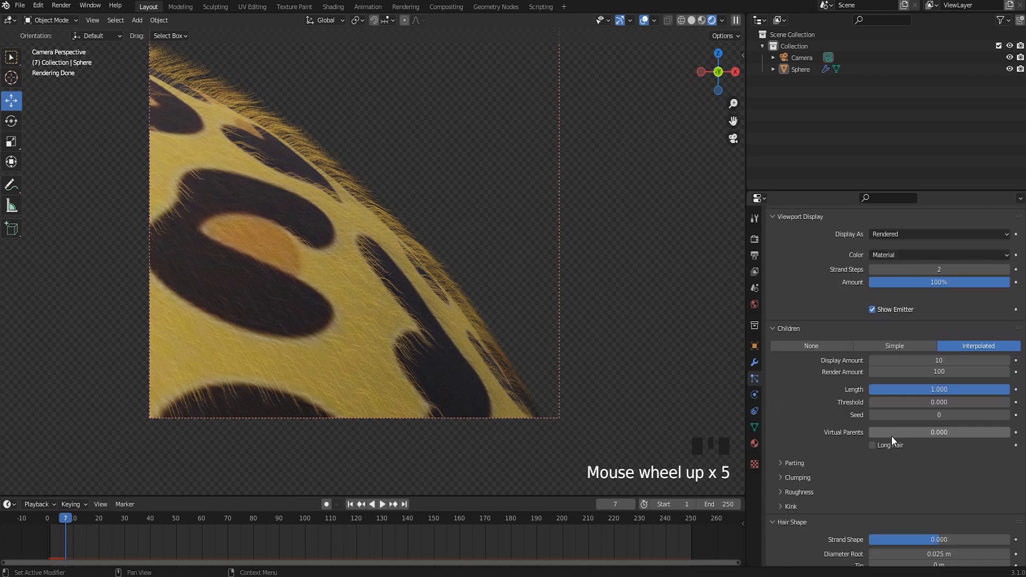
# - Try the TEXTURA TIGRE material on the furry sphere, and assign TEXTURA ZEBRA in its place
pyautogui.click(754, 443)
pyautogui.scroll(20, 890, 432)
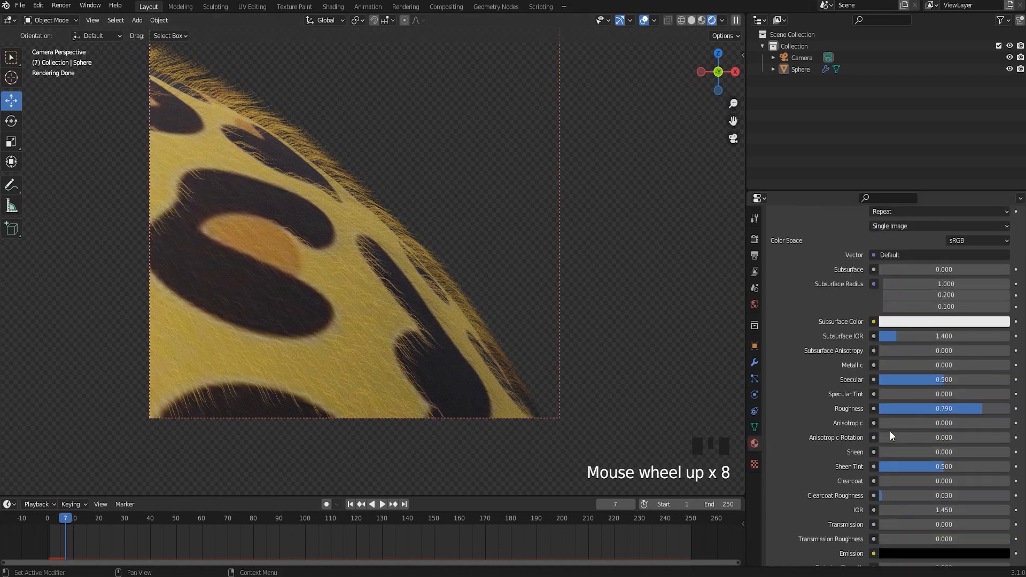
pyautogui.click(774, 286)
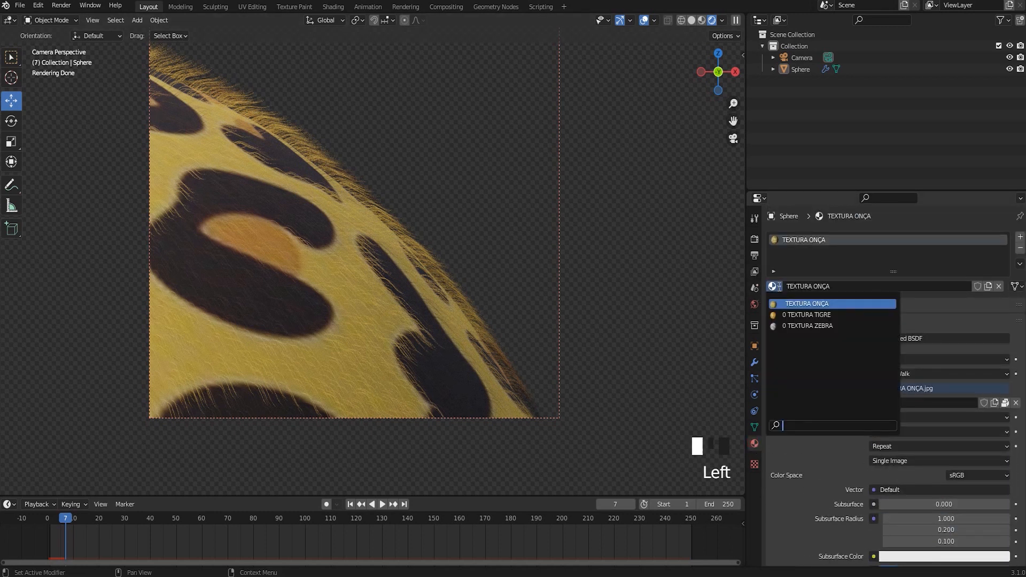
pyautogui.click(833, 317)
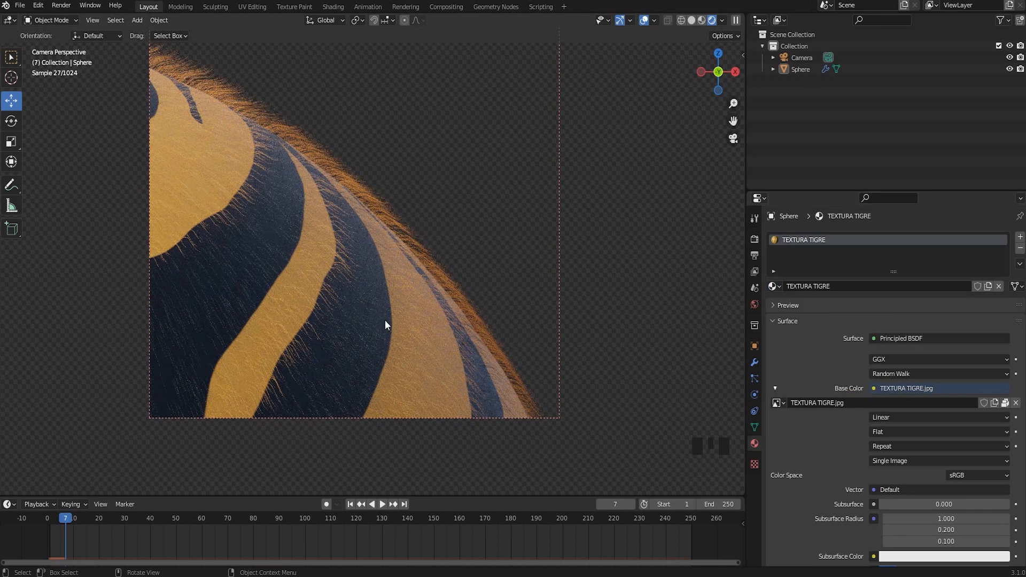
pyautogui.click(774, 287)
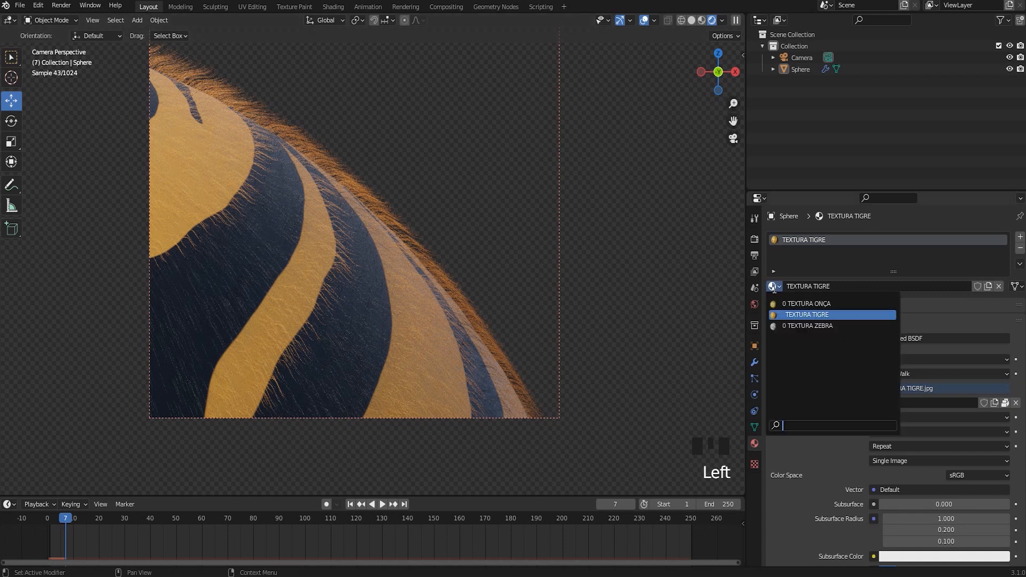
pyautogui.click(807, 326)
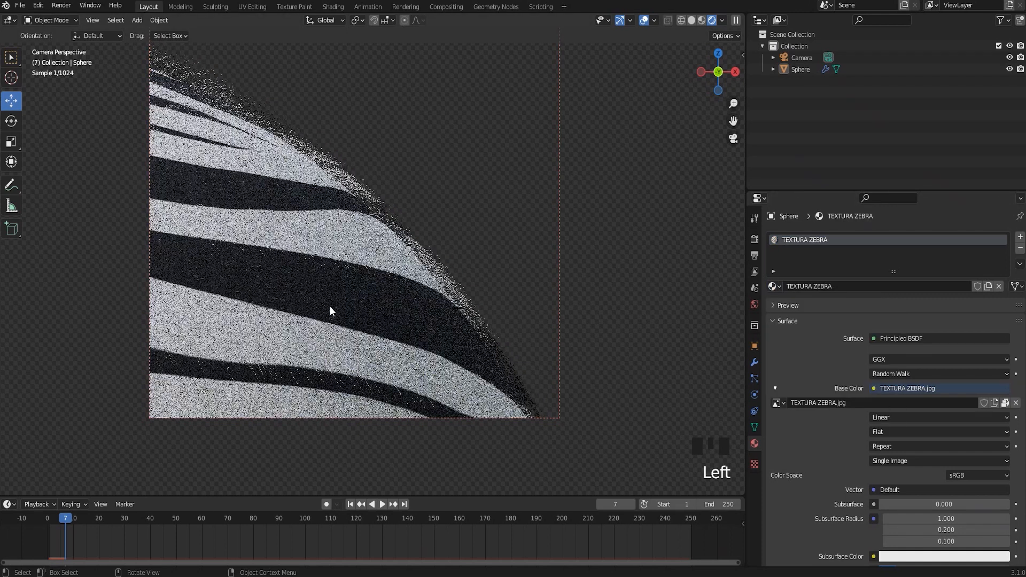
# - Set the scene's output resolution percentage to 150%
pyautogui.click(753, 242)
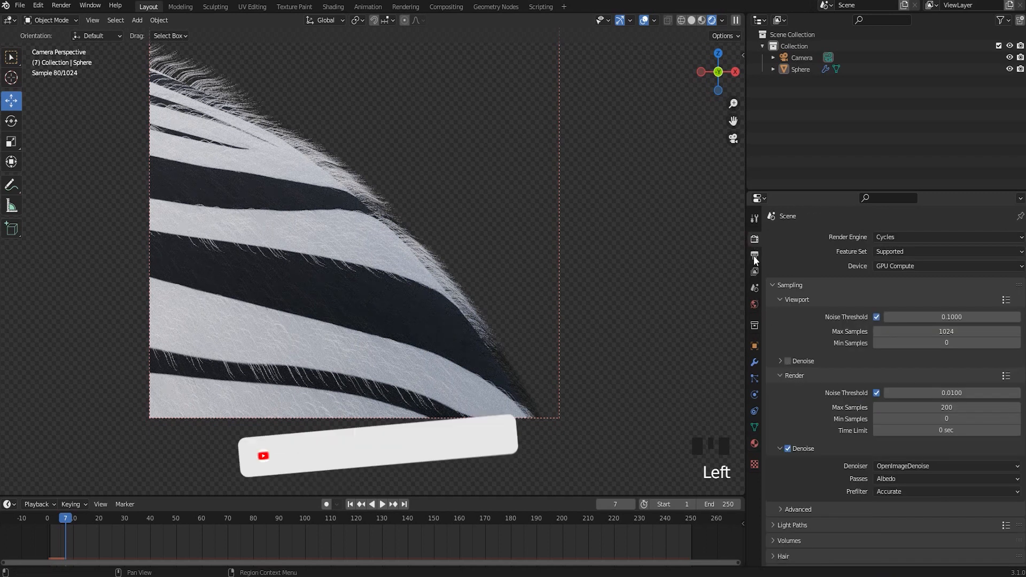
pyautogui.click(754, 255)
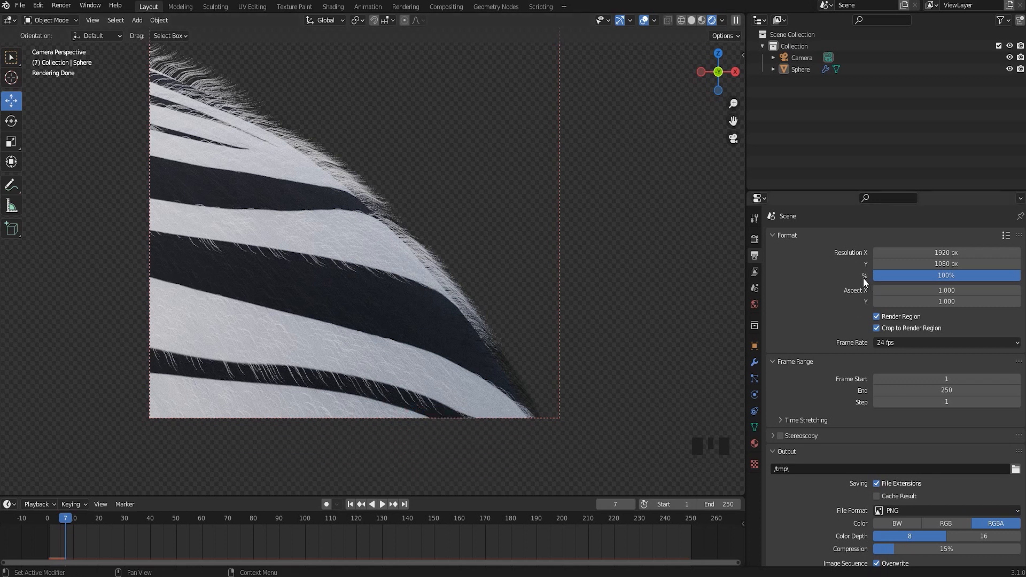
pyautogui.click(957, 277)
pyautogui.write('150')
pyautogui.press('Return')
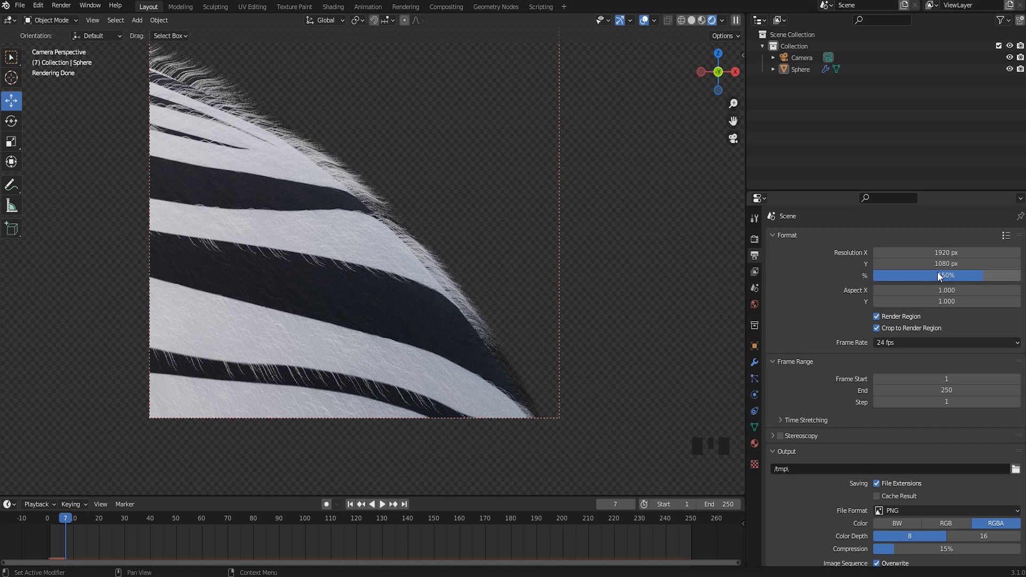
# - Set the output resolution percentage back to 100%
pyautogui.click(981, 276)
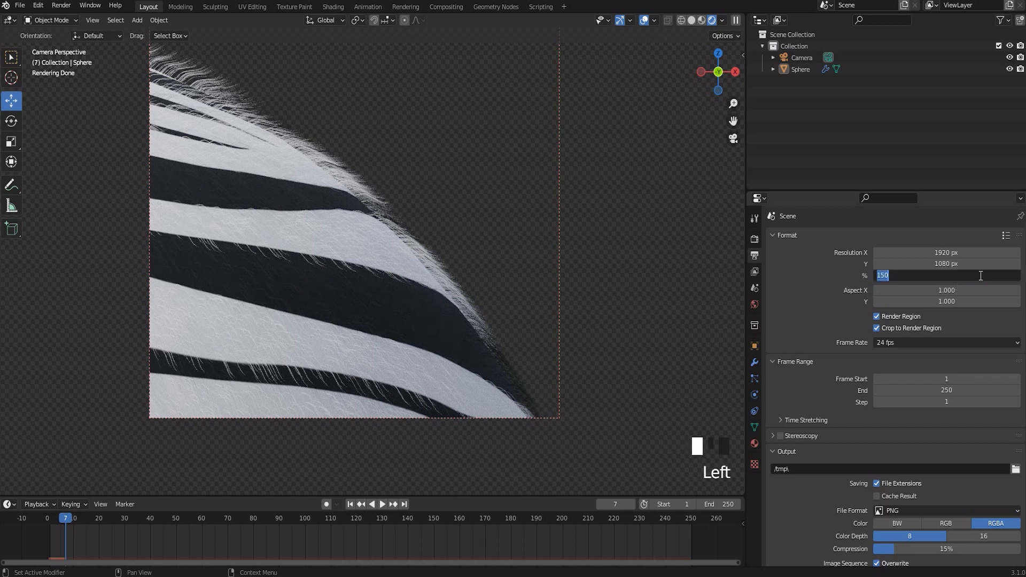
pyautogui.write('100')
pyautogui.press('Return')
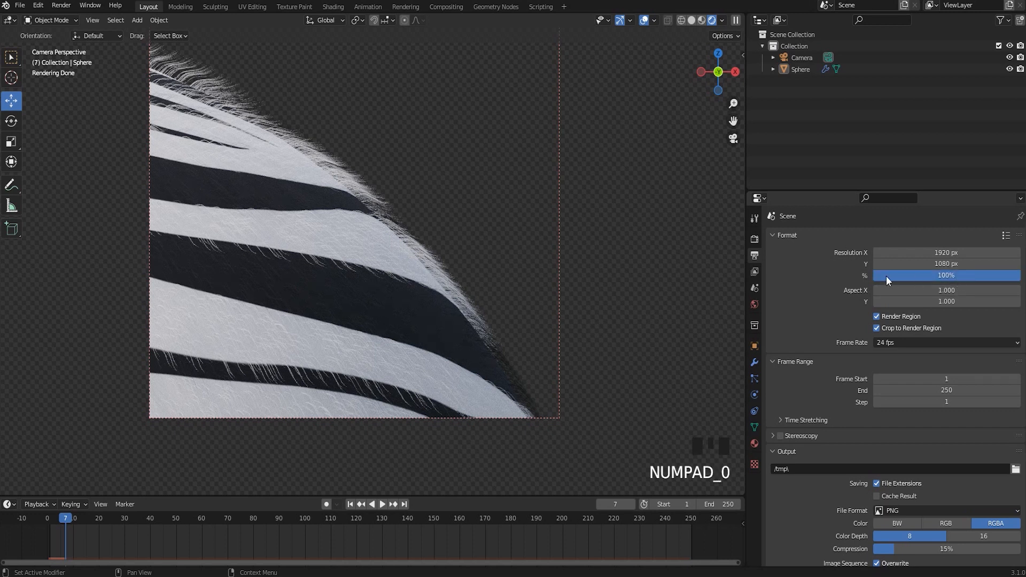
pyautogui.scroll(-6, 426, 256)
pyautogui.keyDown('shift'); pyautogui.moveTo(432, 251); pyautogui.dragTo(497, 250, button='middle'); pyautogui.keyUp('shift')
pyautogui.scroll(-3, 505, 234)
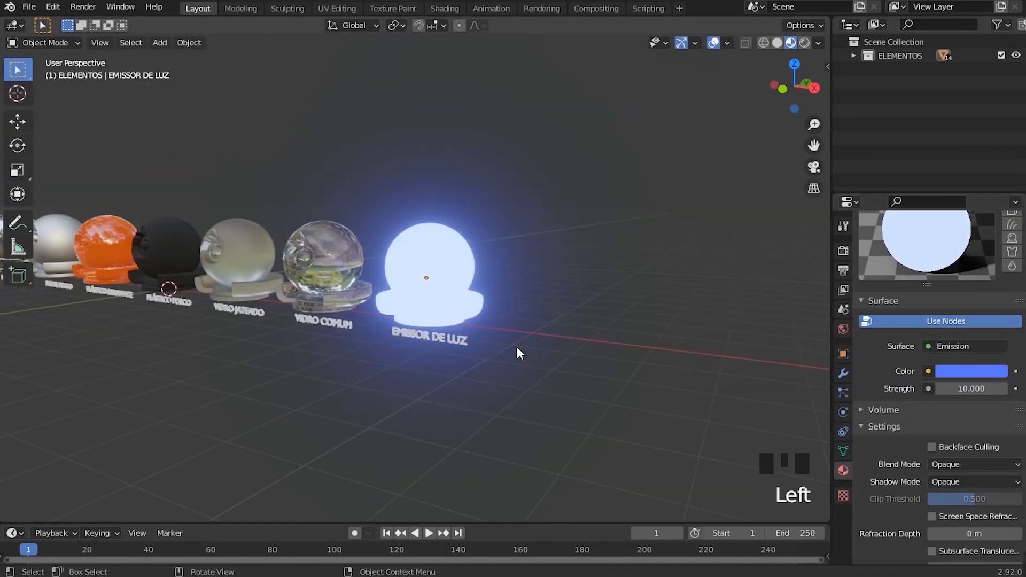